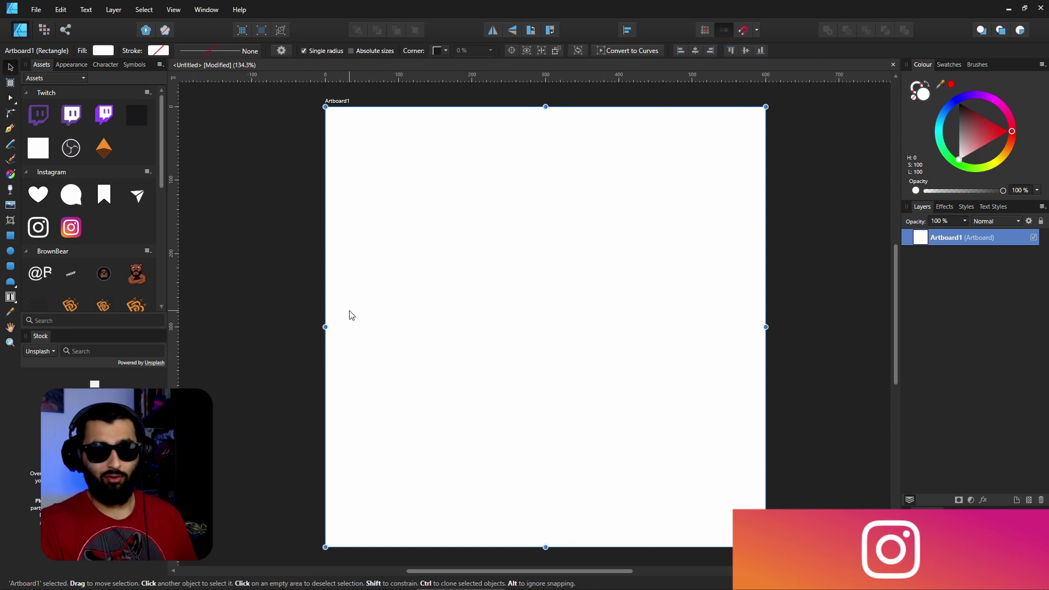
Step: Create a text frame across the artboard reading '3D TEXT' and centre-align it
{"action": "left_click", "coordinate": [9, 298]}
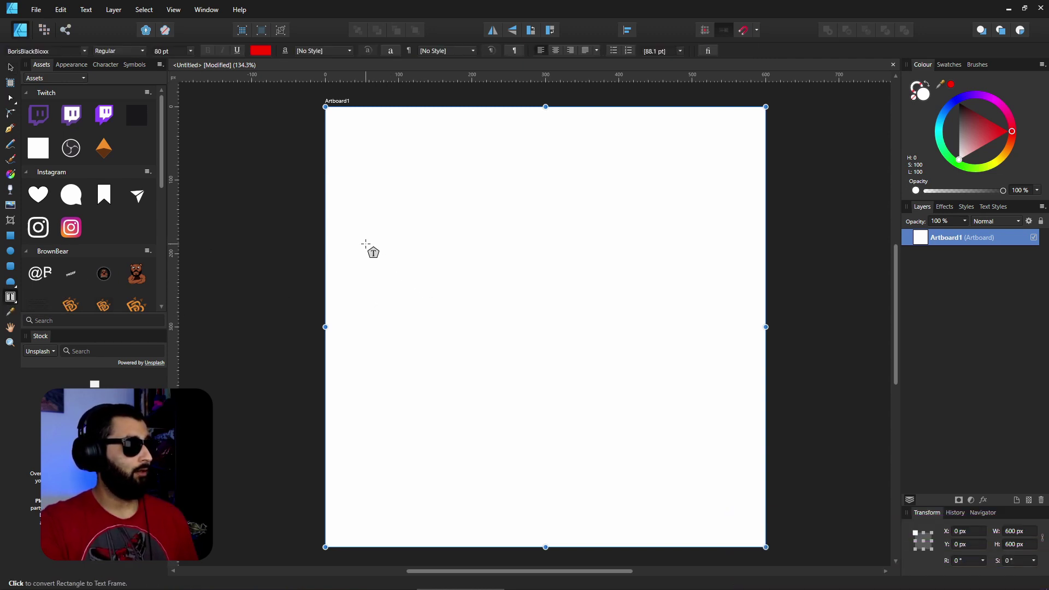
{"action": "left_click_drag", "start_coordinate": [366, 246], "coordinate": [729, 382]}
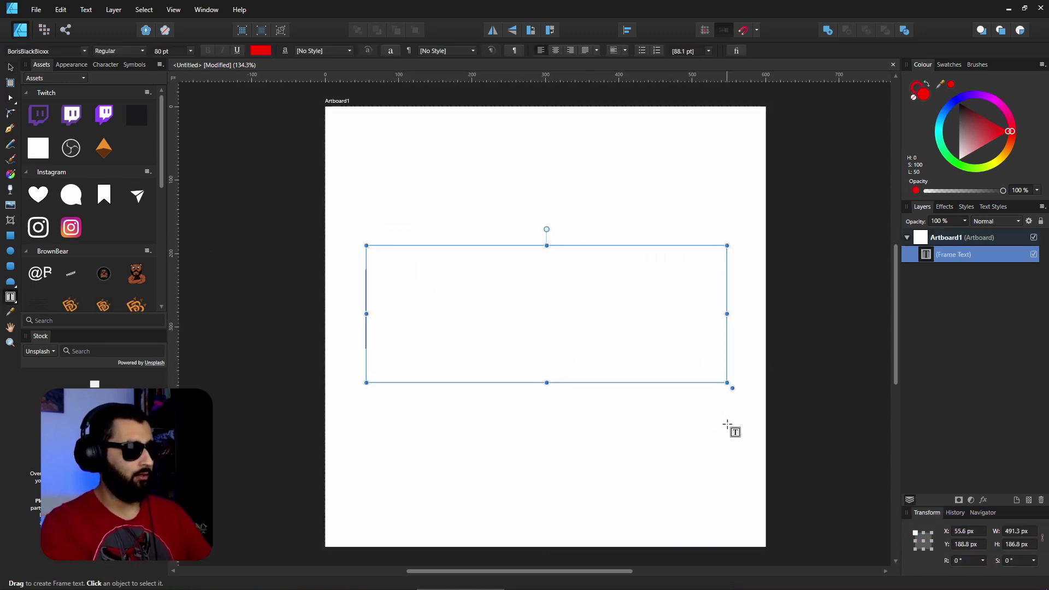
{"action": "key", "text": "BackSpace"}
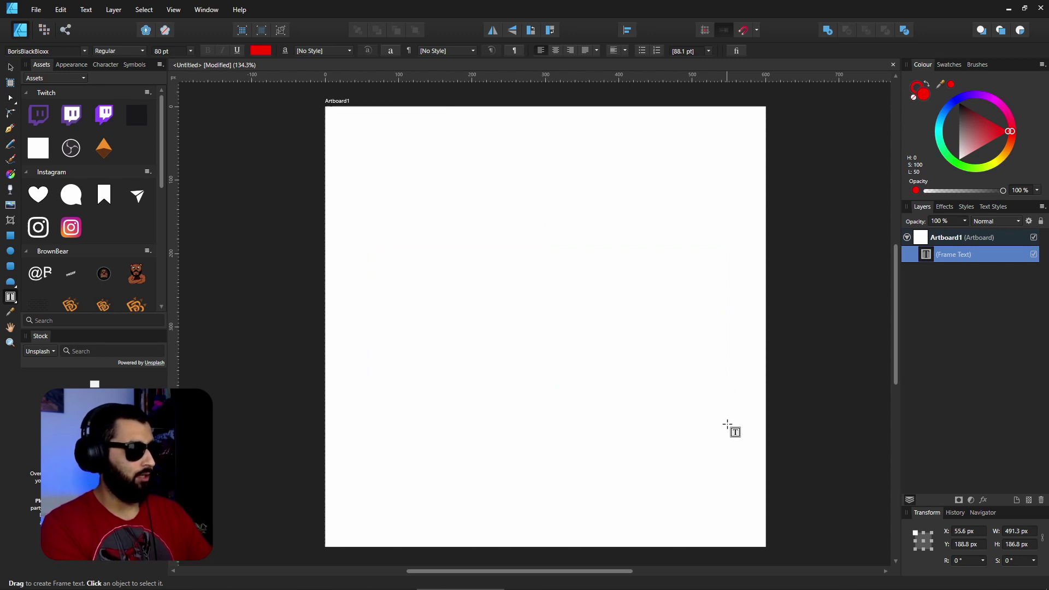
{"action": "type", "text": "3D Tex"}
{"action": "key", "text": "BackSpace"}
{"action": "key", "text": "BackSpace"}
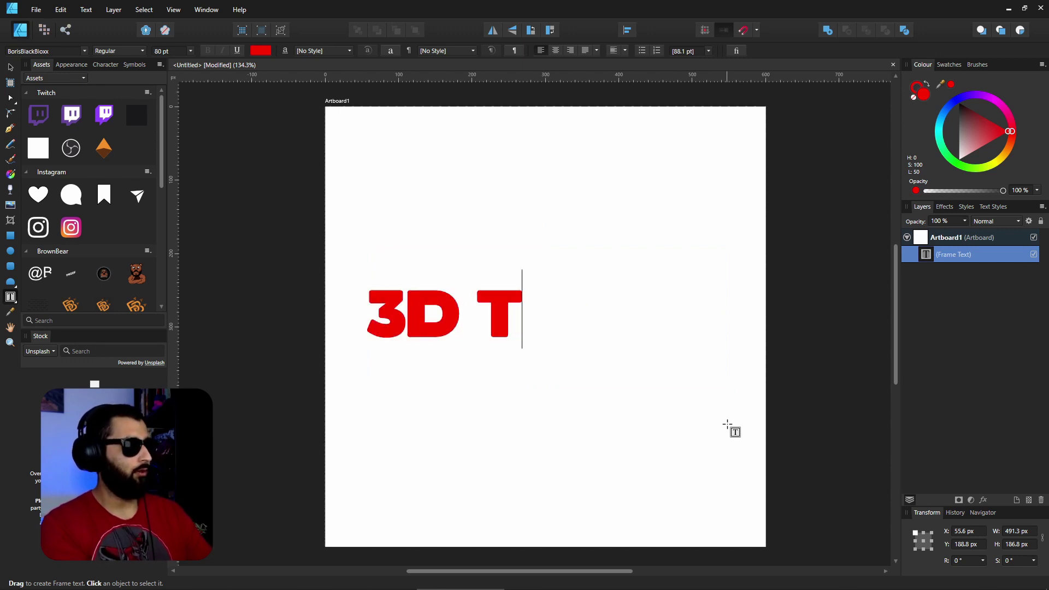
{"action": "type", "text": "EXT"}
{"action": "key", "text": "Escape"}
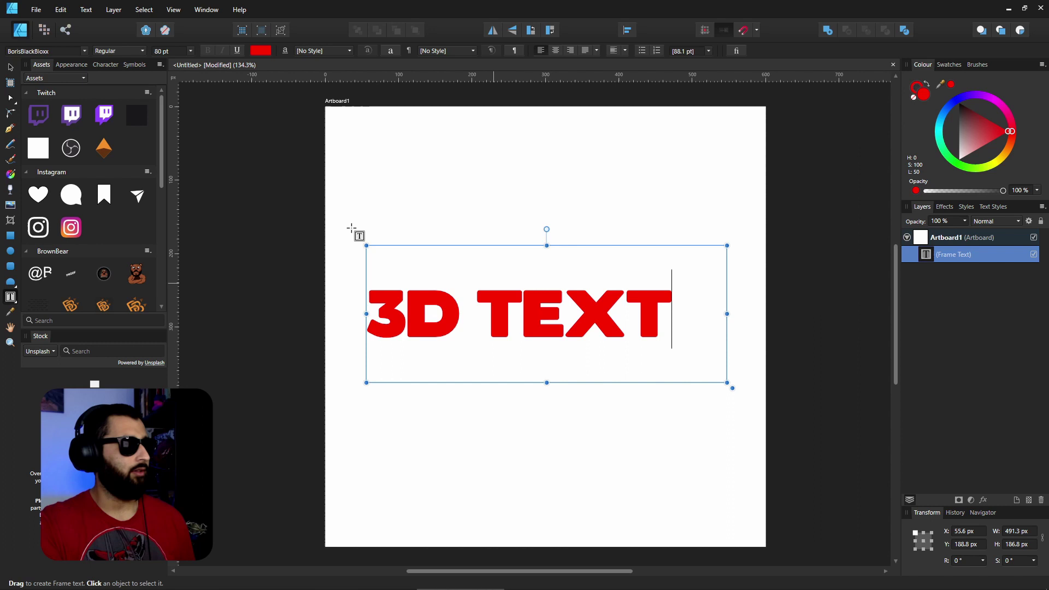
{"action": "left_click", "coordinate": [556, 51]}
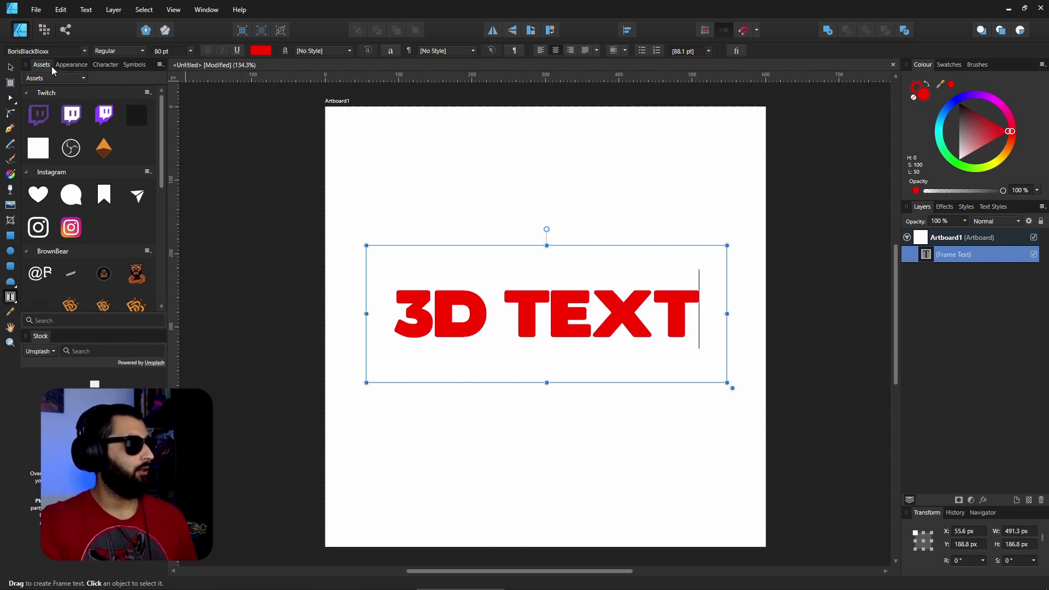
Step: Give the text a white fill and a black outline
{"action": "left_click", "coordinate": [6, 69]}
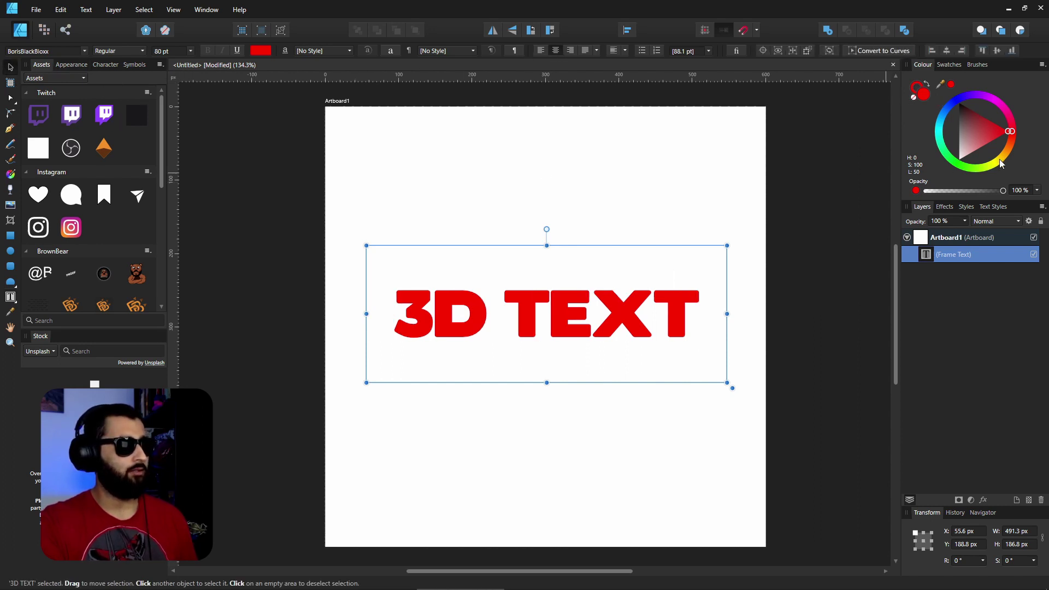
{"action": "left_click", "coordinate": [959, 159]}
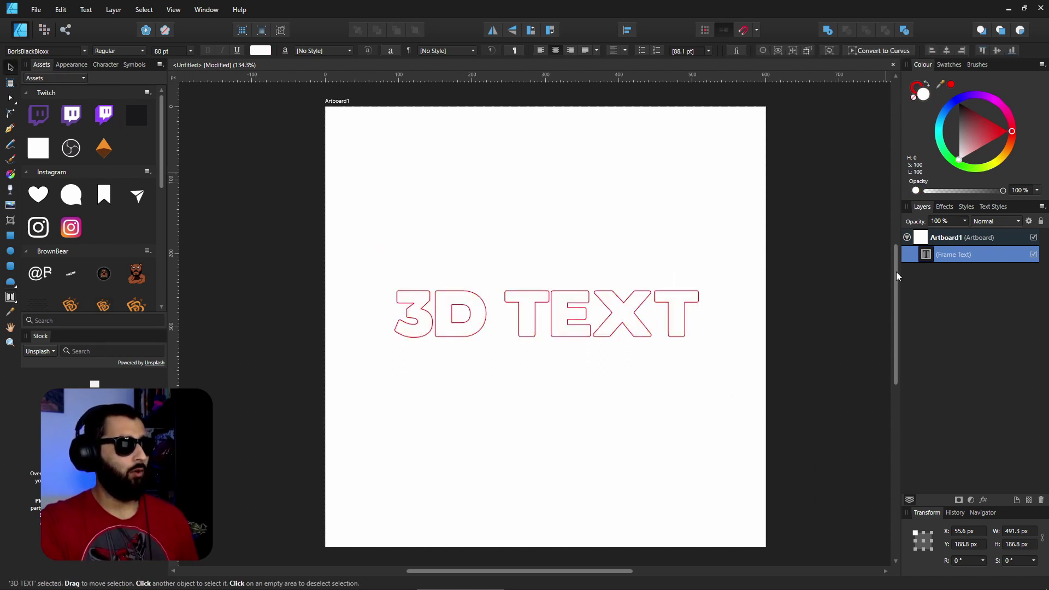
{"action": "left_click", "coordinate": [918, 85]}
{"action": "left_click_drag", "start_coordinate": [970, 126], "coordinate": [959, 102]}
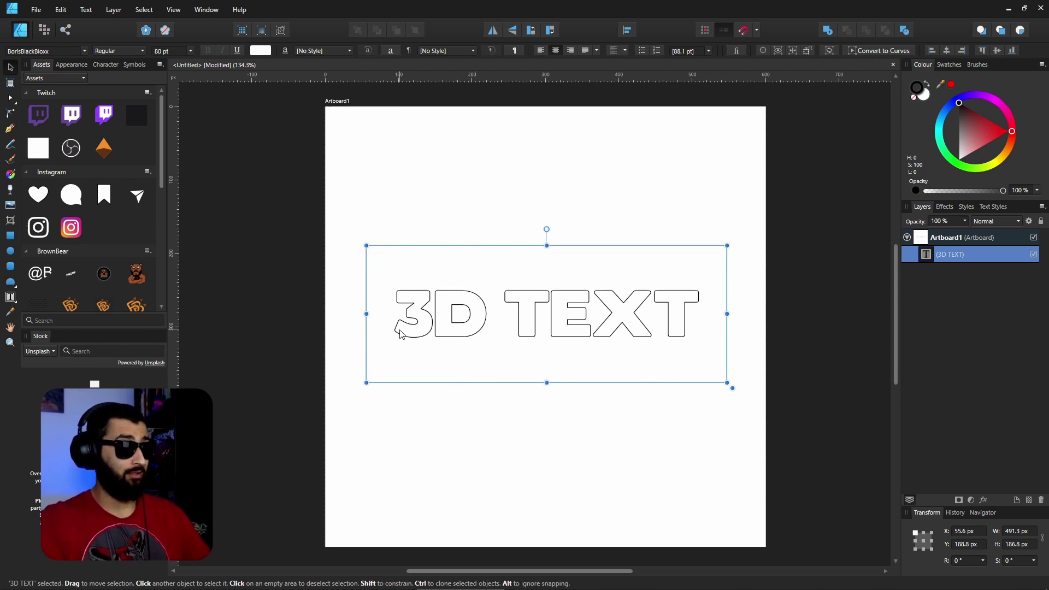
Step: Zoom in on the letters and duplicate the 3D TEXT layer
{"action": "scroll", "coordinate": [399, 328], "scroll_direction": "up", "scroll_amount": 8}
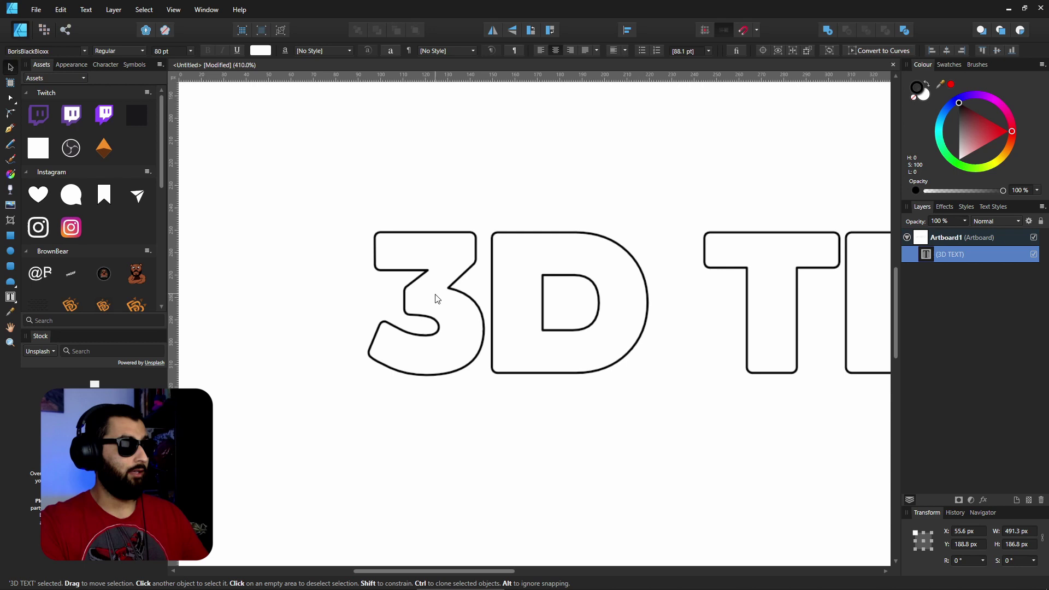
{"action": "left_click_drag", "start_coordinate": [667, 213], "coordinate": [654, 247]}
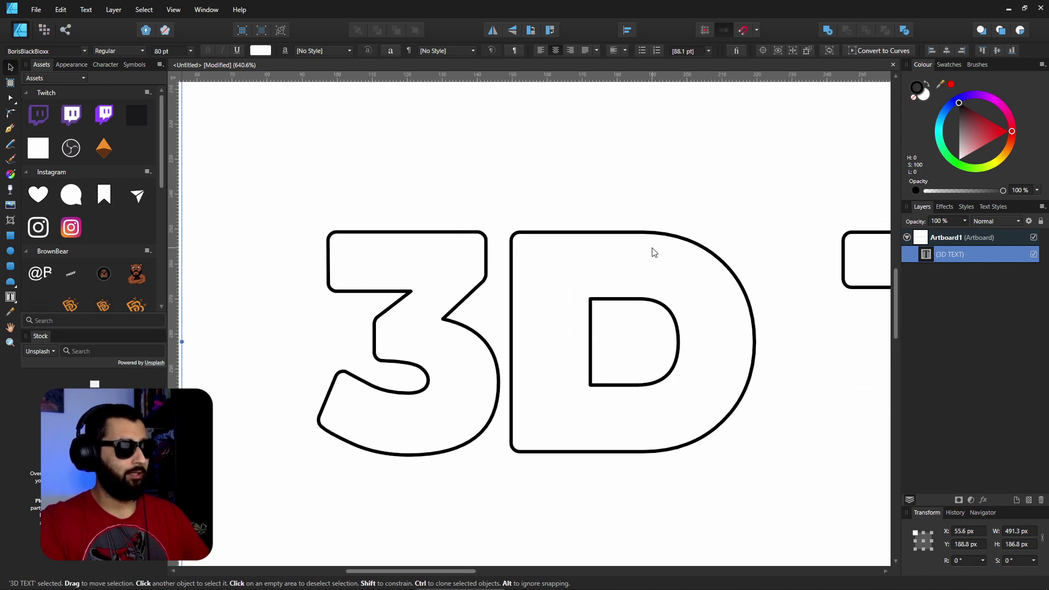
{"action": "right_click", "coordinate": [930, 257]}
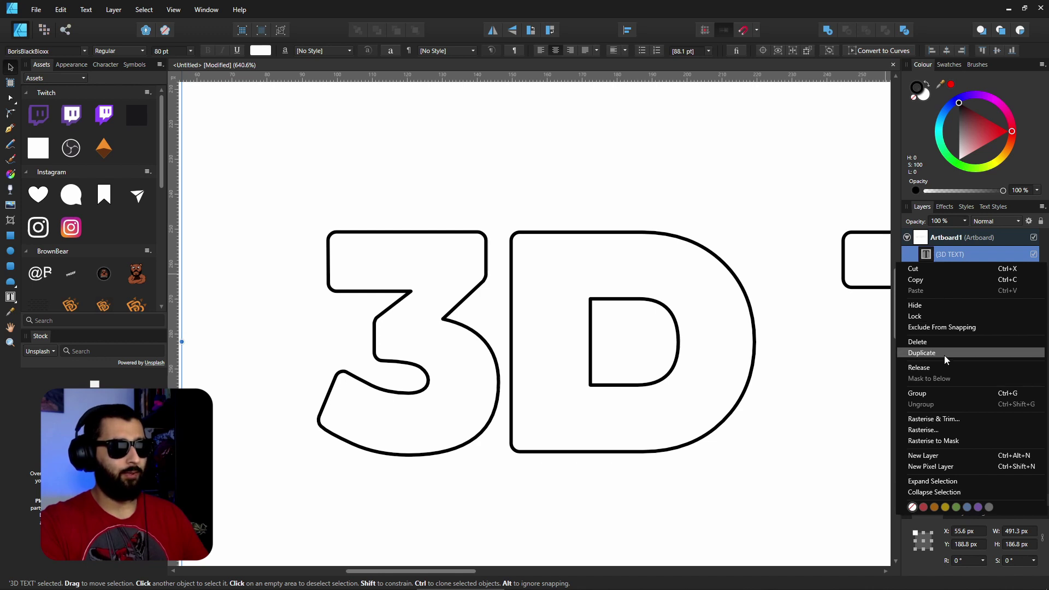
{"action": "left_click", "coordinate": [924, 352]}
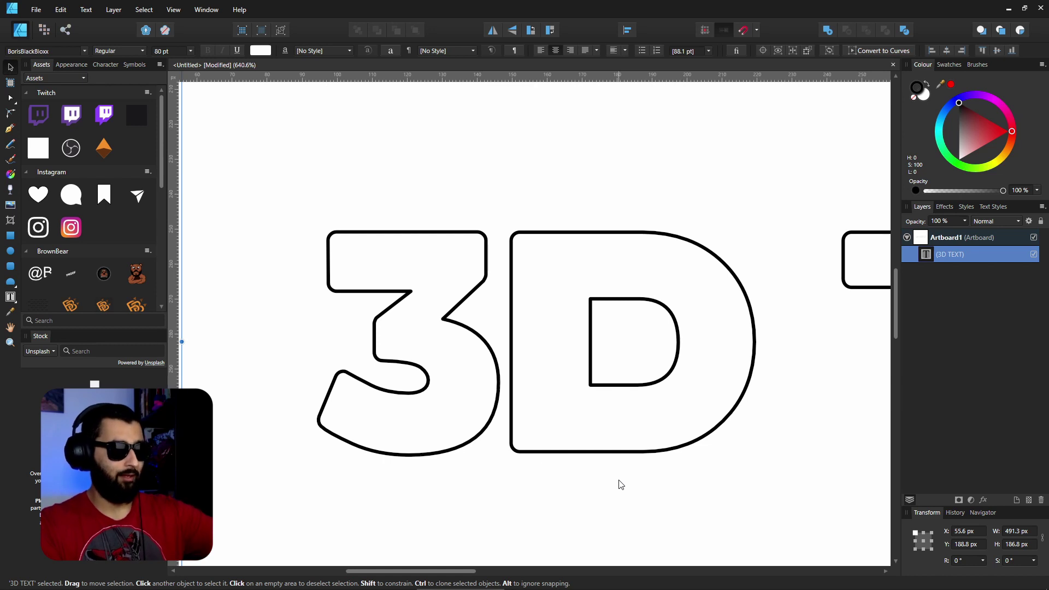
{"action": "key", "text": "ctrl+j"}
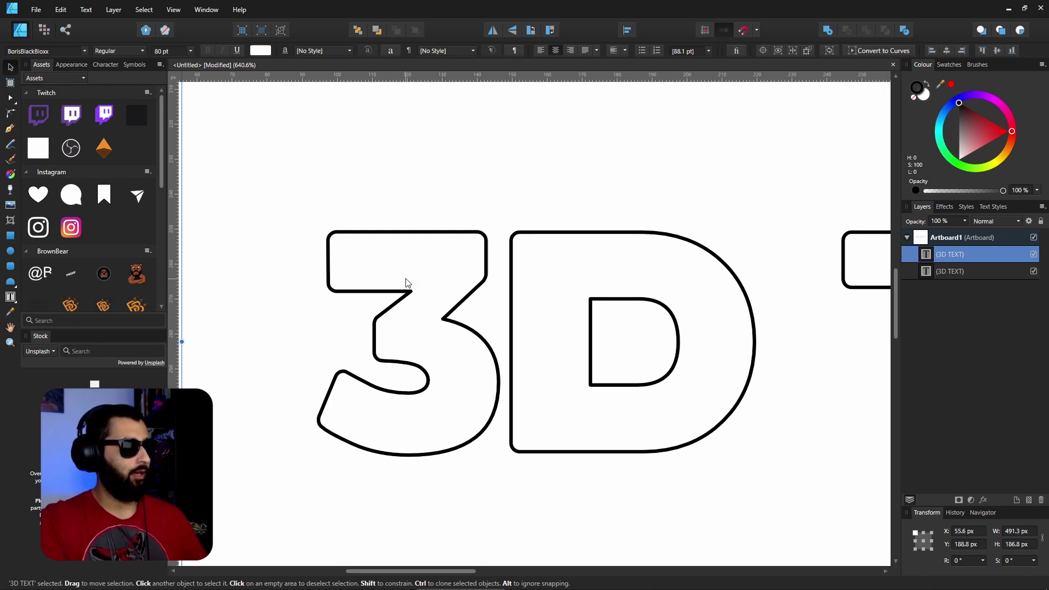
Step: Try several small arrow-key and drag offsets on the copy, undoing each one
{"action": "left_click_drag", "start_coordinate": [405, 276], "coordinate": [407, 276]}
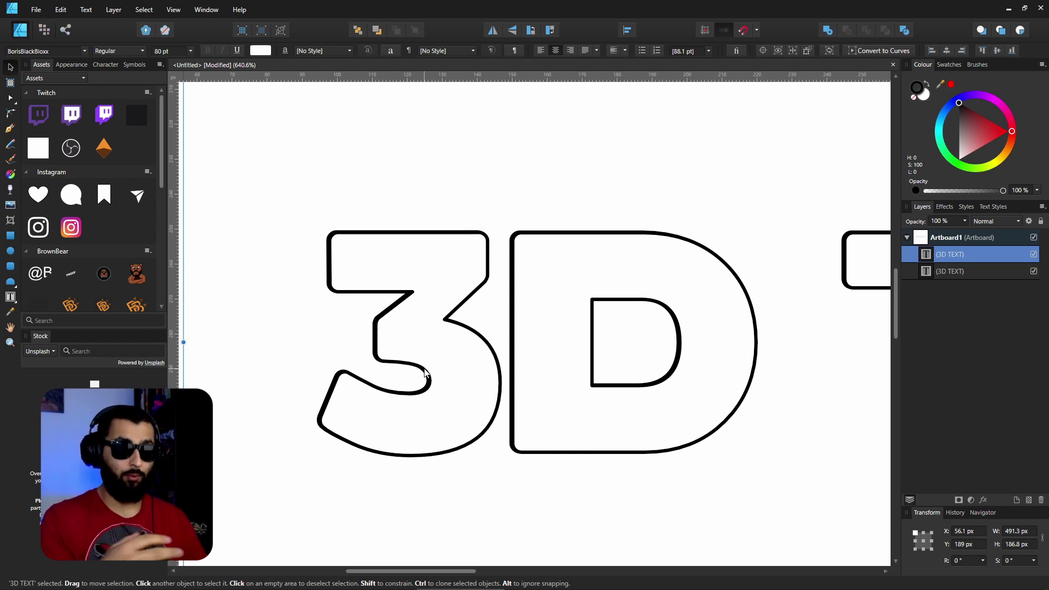
{"action": "key", "text": "ctrl+z"}
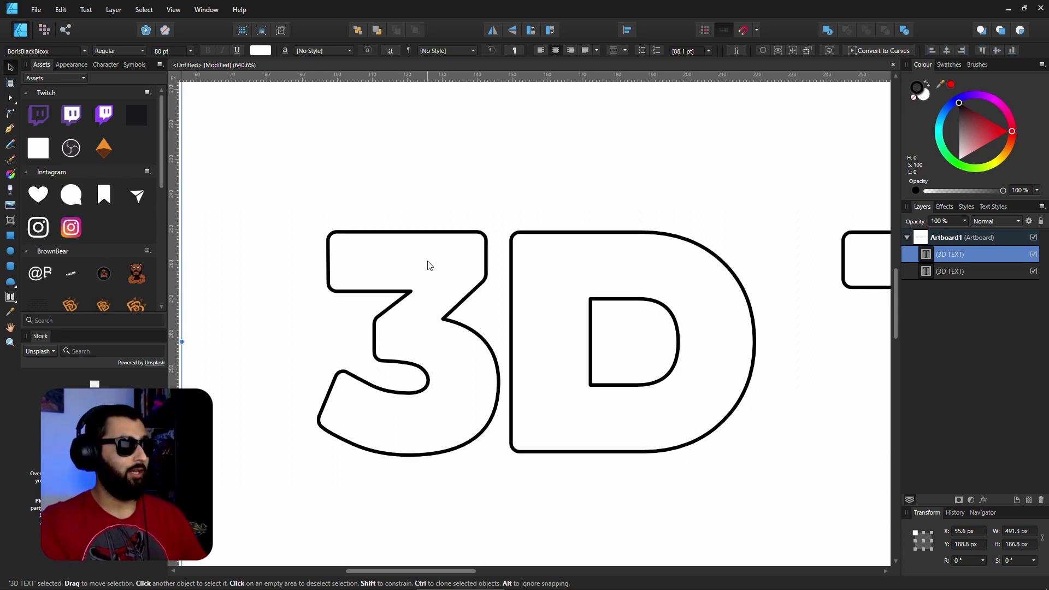
{"action": "key", "text": "Left"}
{"action": "key", "text": "Down"}
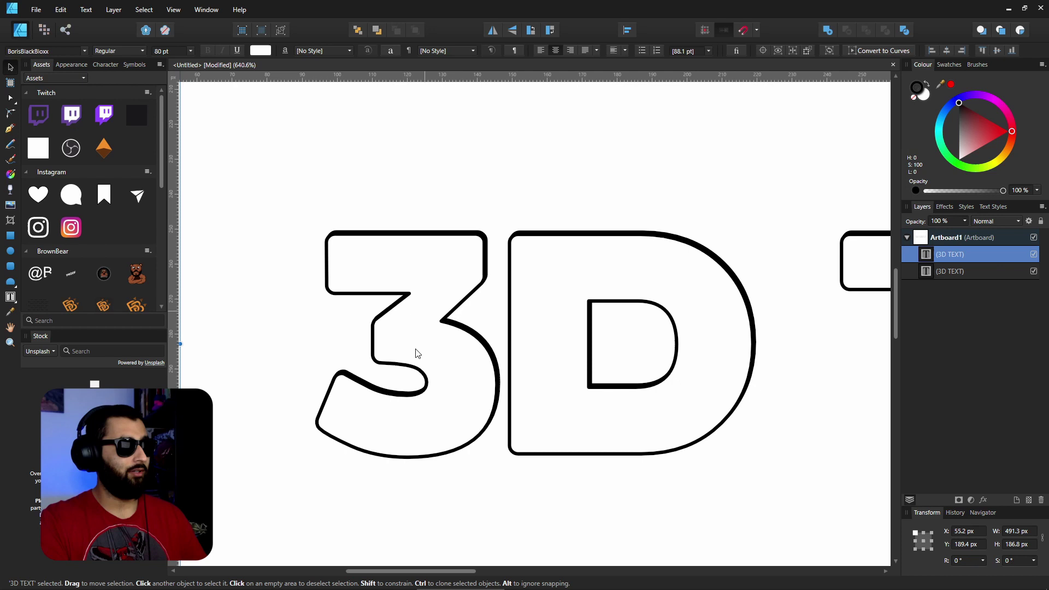
{"action": "key", "text": "ctrl+z"}
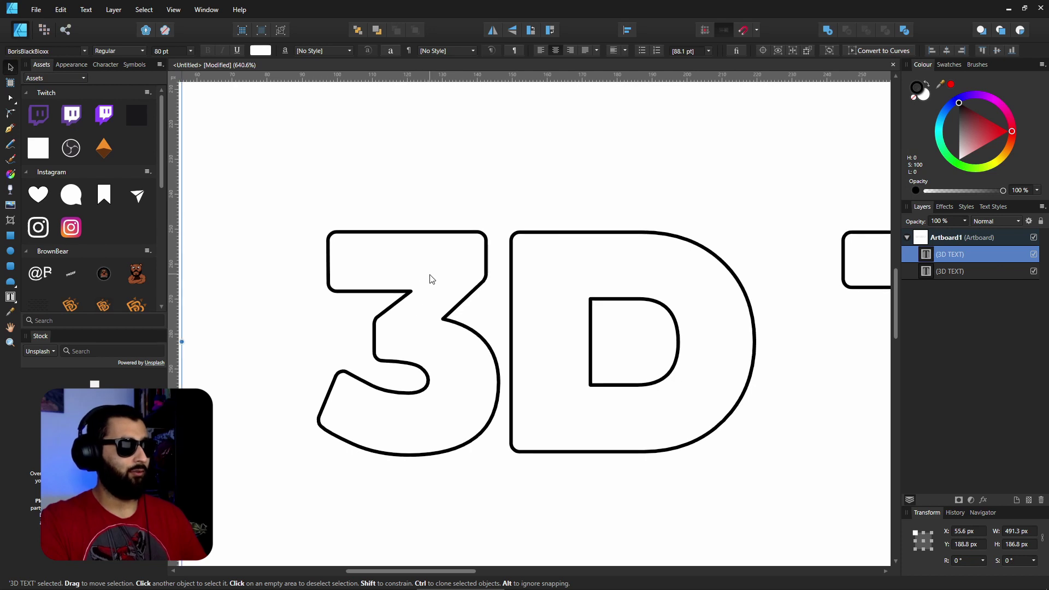
{"action": "key", "text": "Right"}
{"action": "key", "text": "Up"}
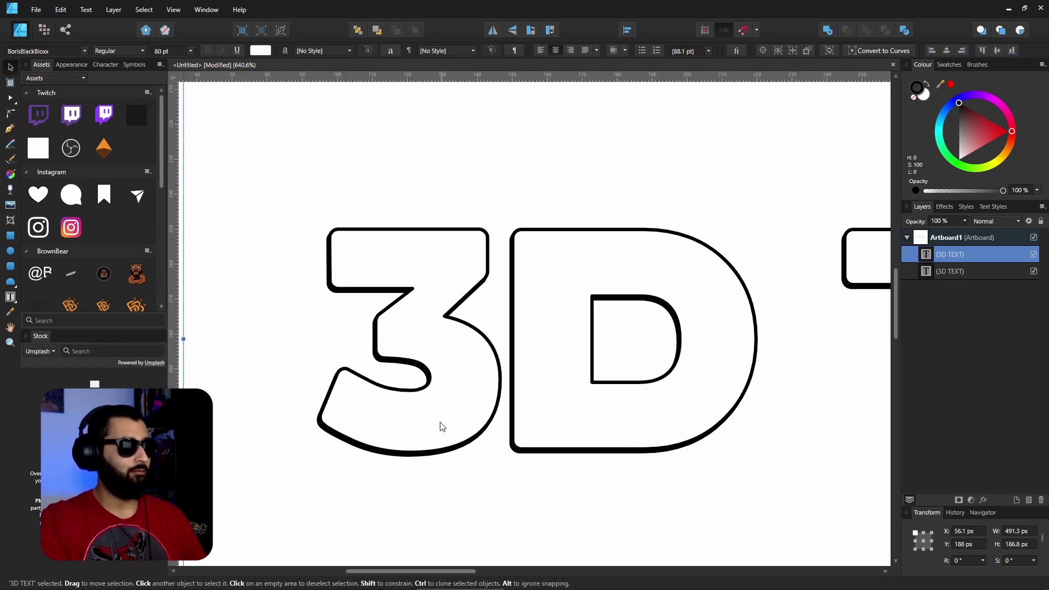
{"action": "key", "text": "ctrl+z"}
{"action": "key", "text": "Right"}
{"action": "key", "text": "Up"}
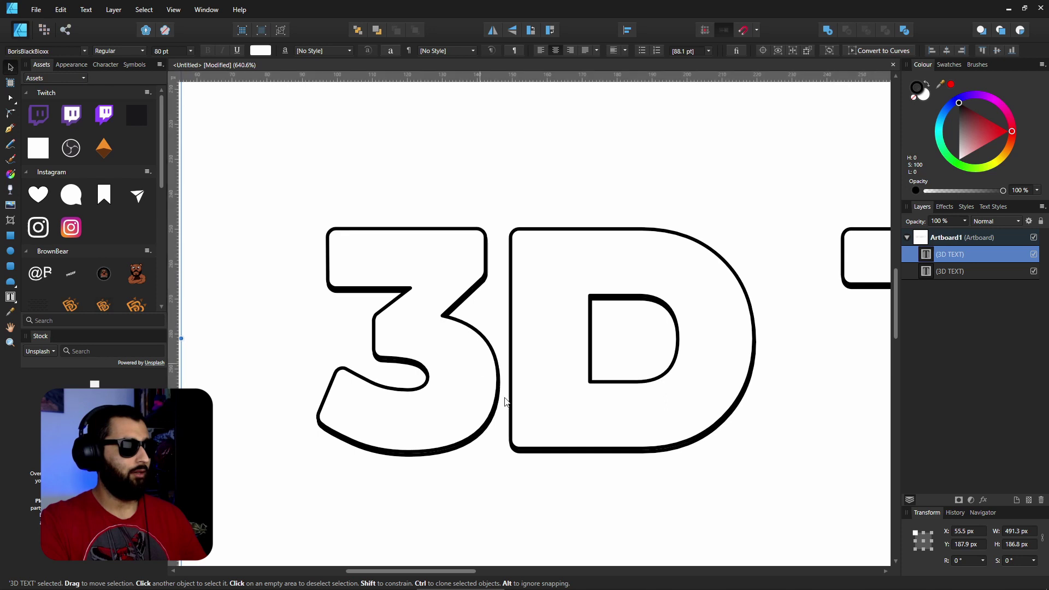
{"action": "key", "text": "ctrl+z"}
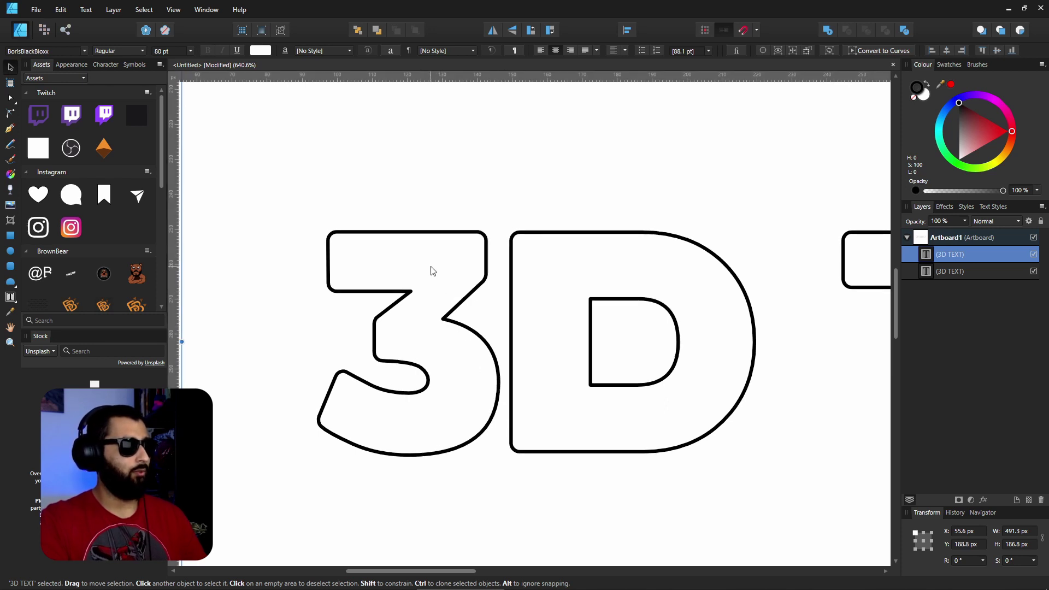
Step: Settle the copy slightly down and to the right of the original
{"action": "left_click_drag", "start_coordinate": [430, 271], "coordinate": [431, 274]}
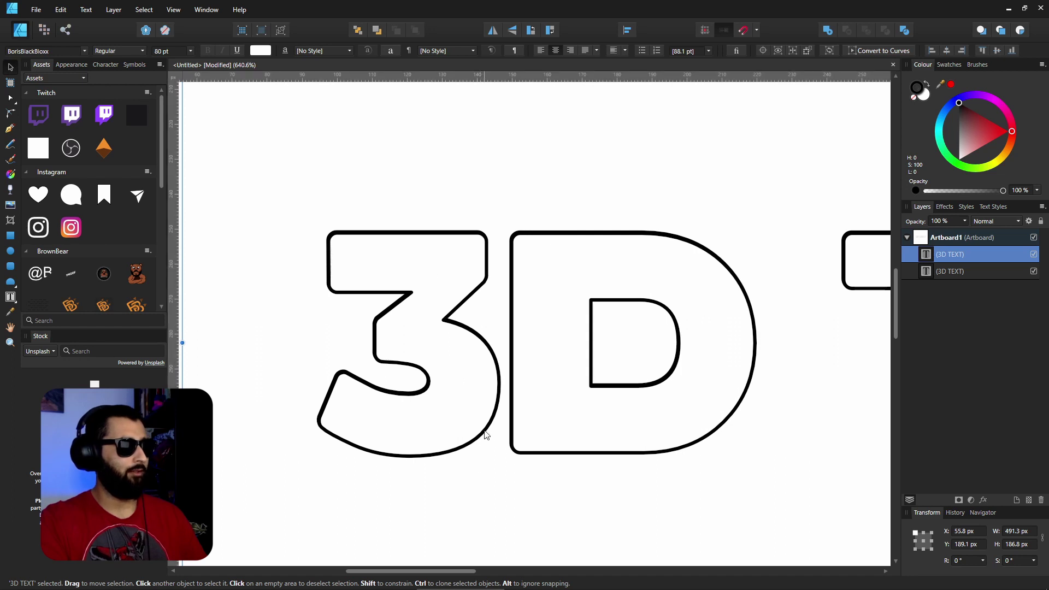
{"action": "key", "text": "ctrl+z"}
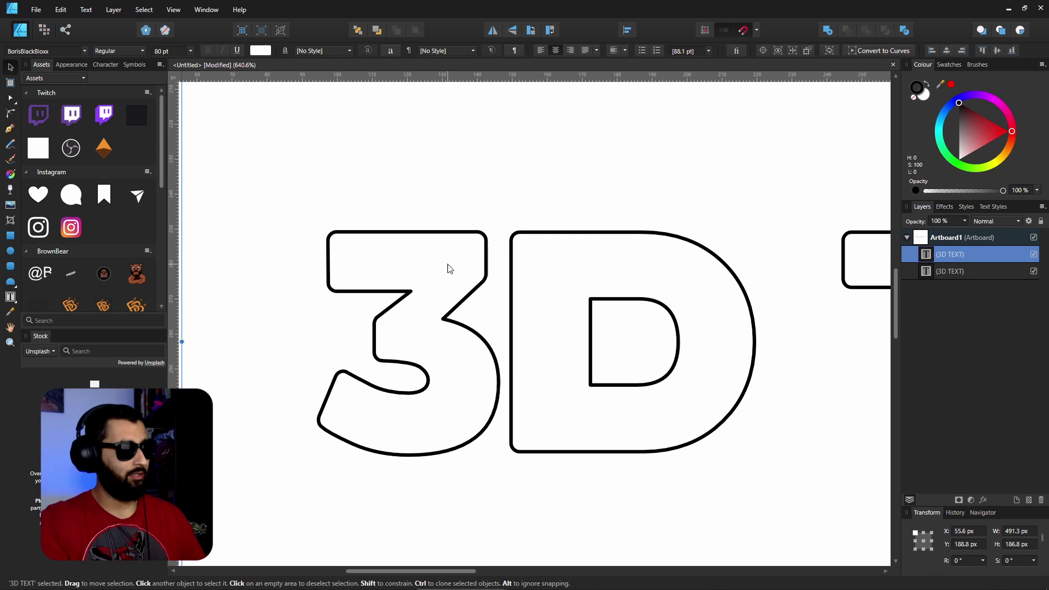
{"action": "left_click_drag", "start_coordinate": [449, 268], "coordinate": [452, 272]}
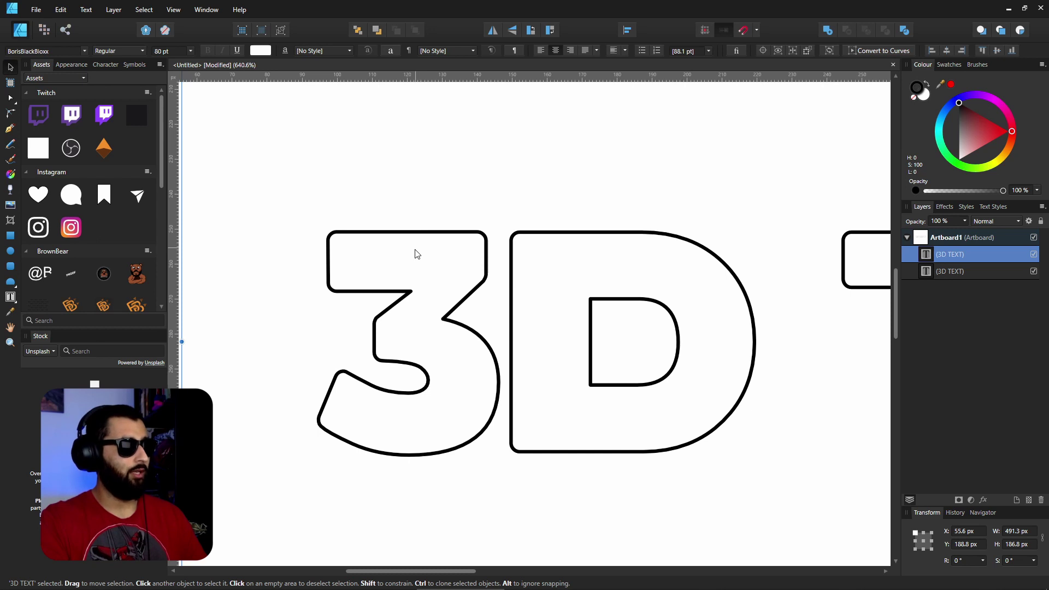
{"action": "left_click_drag", "start_coordinate": [415, 250], "coordinate": [418, 253]}
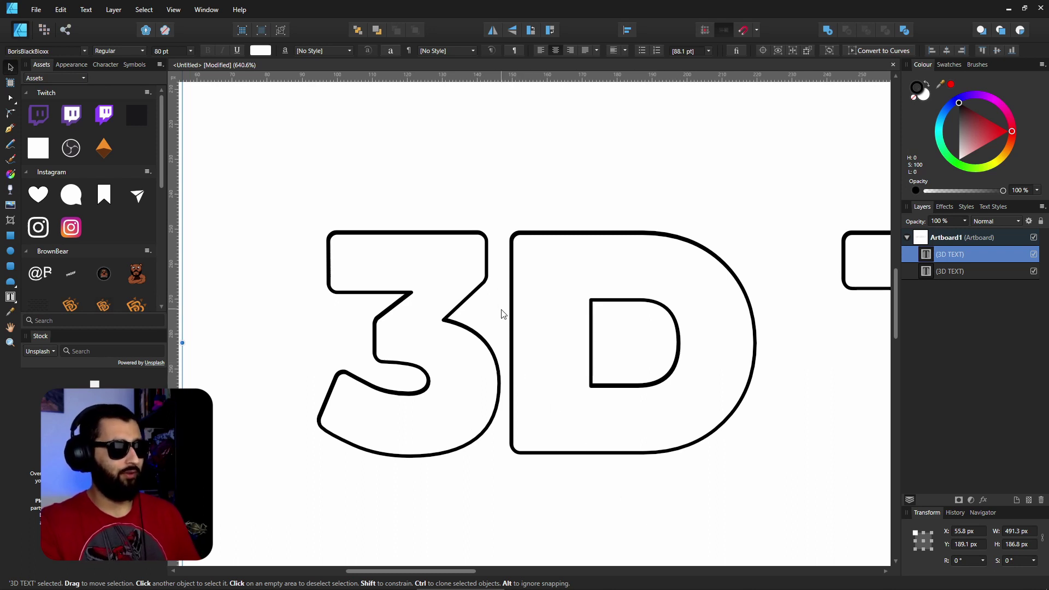
Step: Add seven more stepped offset copies with Ctrl+J, then zoom out to the whole word
{"action": "key", "text": "ctrl+j"}
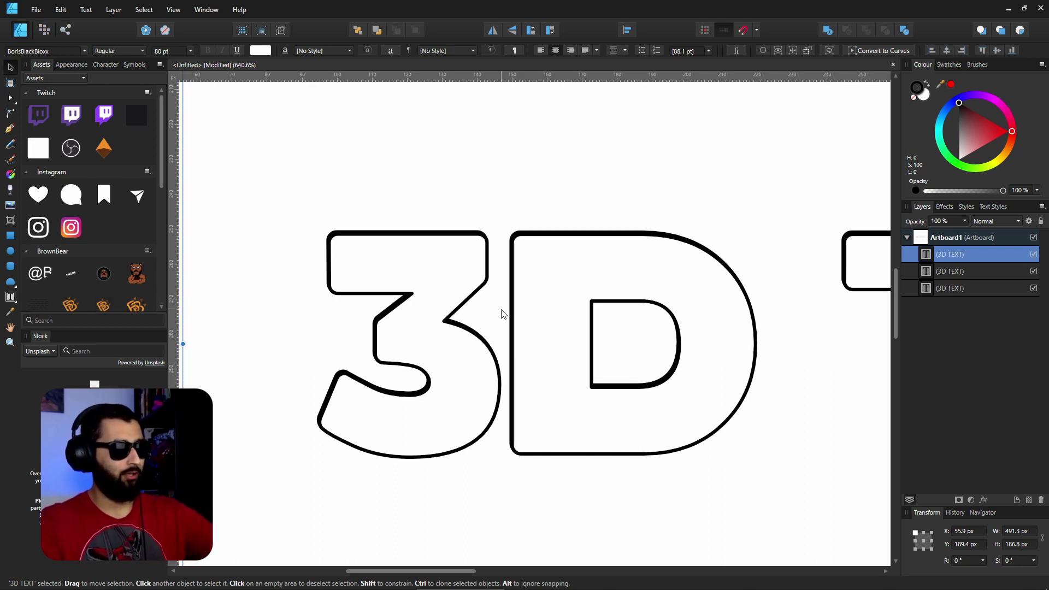
{"action": "key", "text": "ctrl+j"}
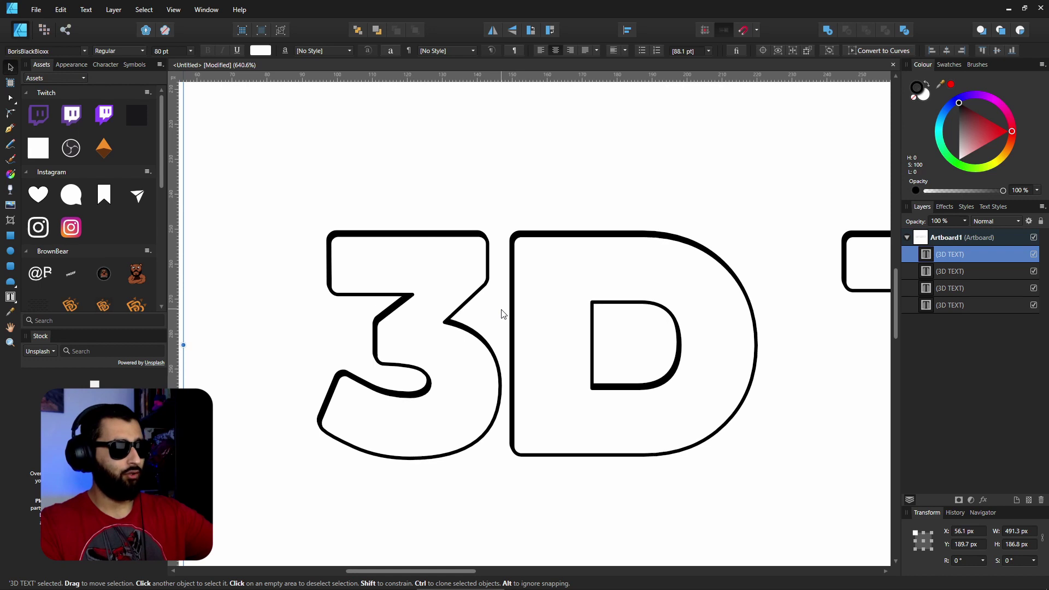
{"action": "key", "text": "ctrl+j"}
{"action": "key", "text": "ctrl+j"}
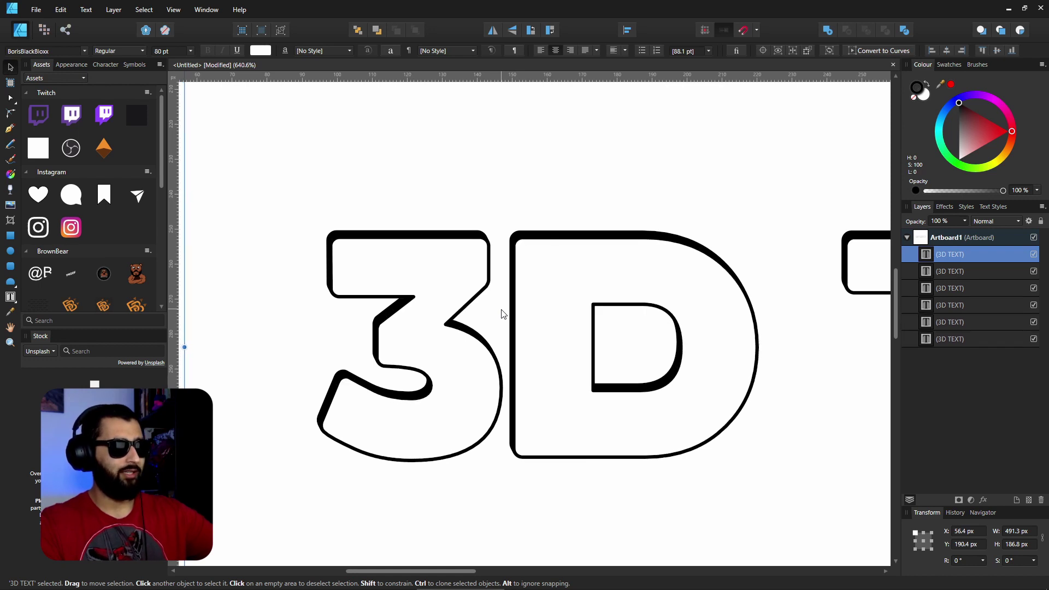
{"action": "key", "text": "ctrl+j"}
{"action": "key", "text": "ctrl+j"}
{"action": "key", "text": "ctrl+j"}
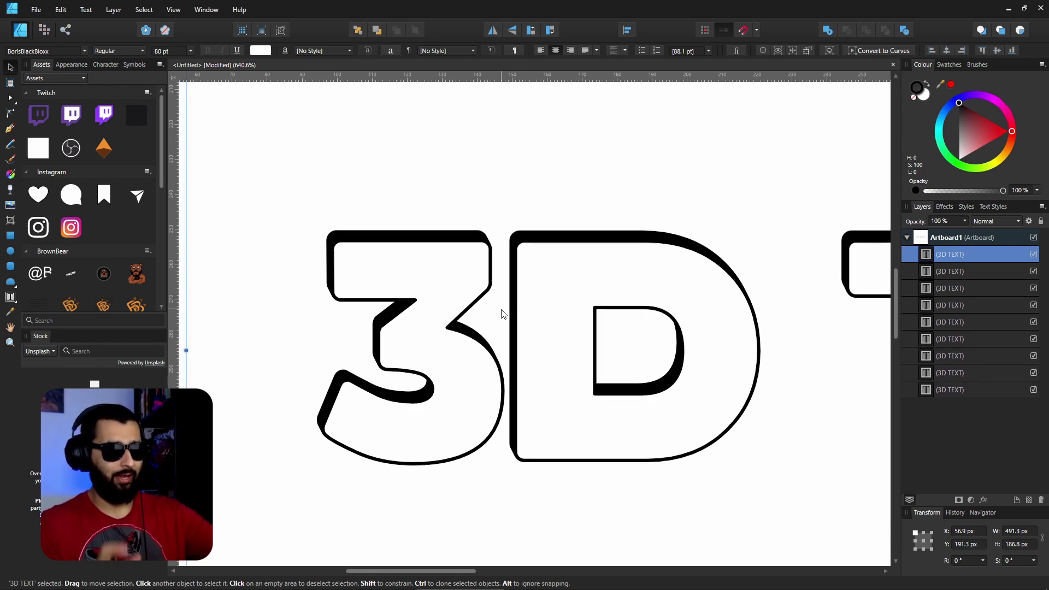
{"action": "key", "text": "ctrl+j"}
{"action": "key", "text": "ctrl+j"}
{"action": "key", "text": "ctrl+j"}
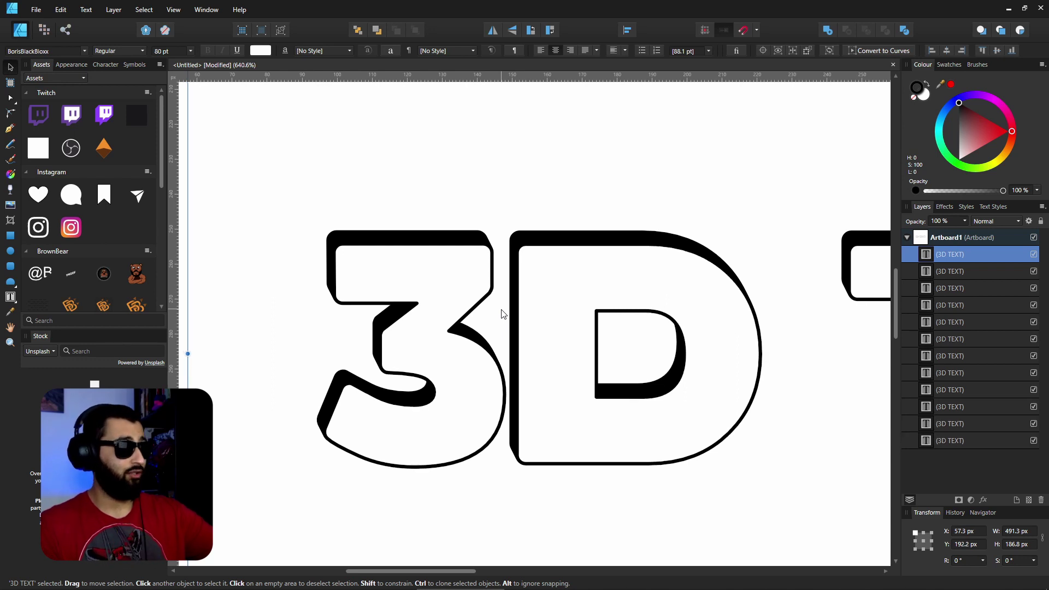
{"action": "key", "text": "ctrl+j"}
{"action": "key", "text": "ctrl+j"}
{"action": "key", "text": "ctrl+j"}
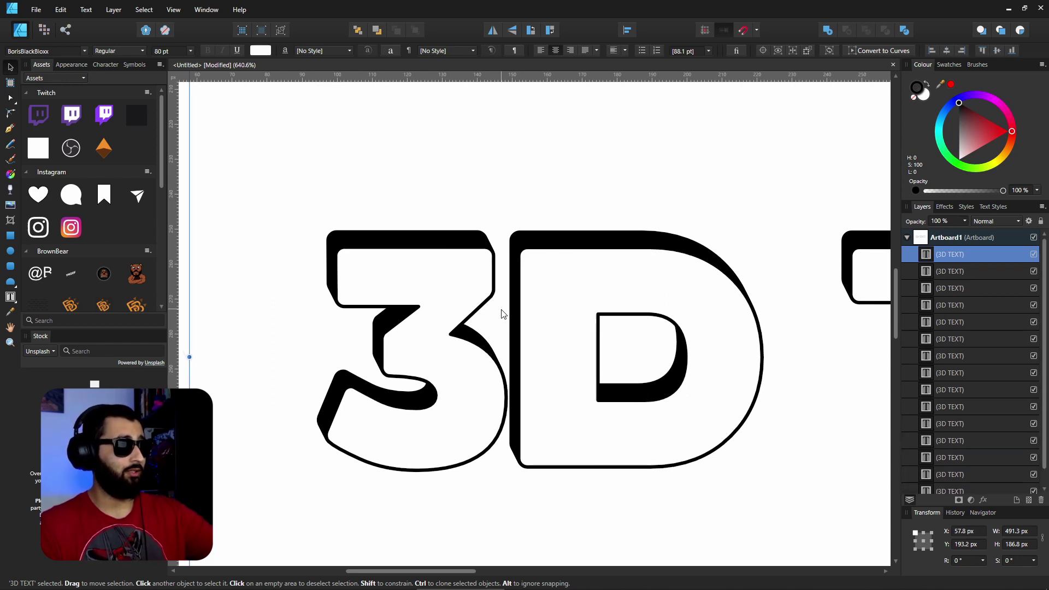
{"action": "key", "text": "ctrl+j"}
{"action": "key", "text": "ctrl+j"}
{"action": "key", "text": "ctrl+j"}
{"action": "key", "text": "ctrl+j"}
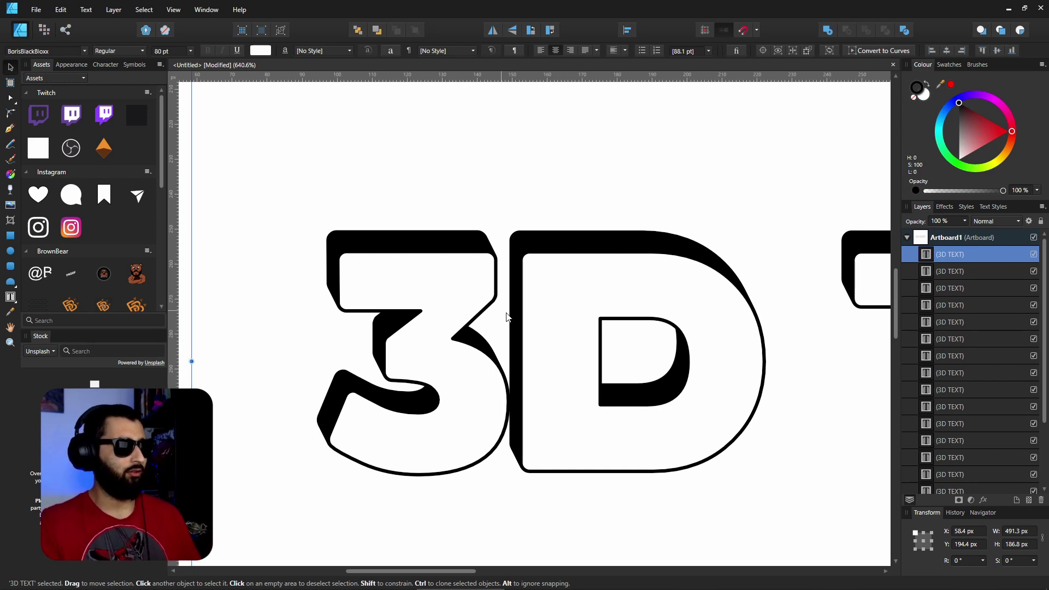
{"action": "scroll", "coordinate": [503, 314], "scroll_direction": "down", "scroll_amount": 5}
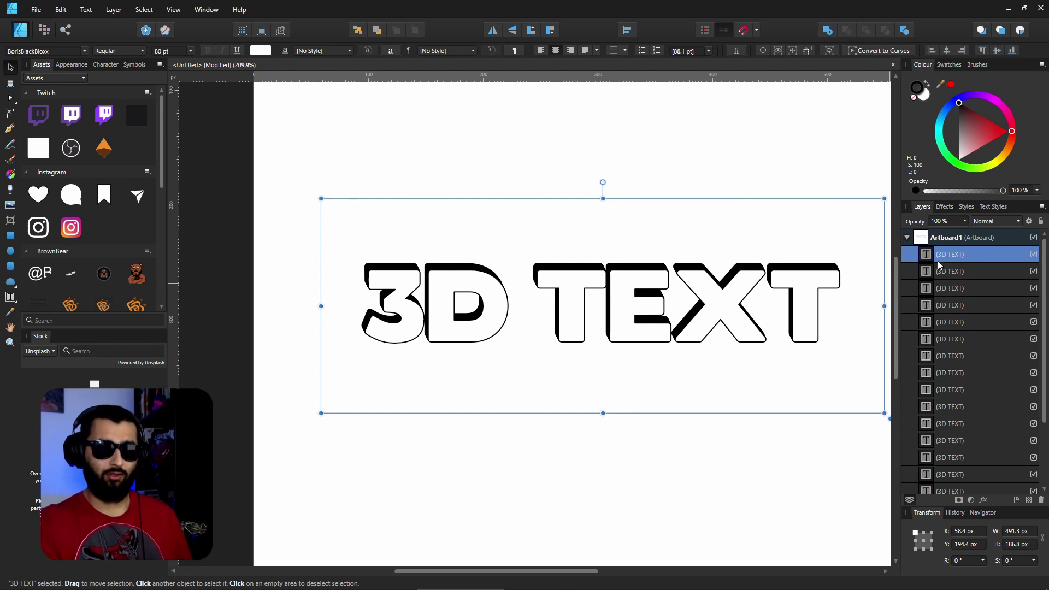
Step: Move the original bottom text layer to the top of the layer stack
{"action": "scroll", "coordinate": [946, 263], "scroll_direction": "down", "scroll_amount": 3}
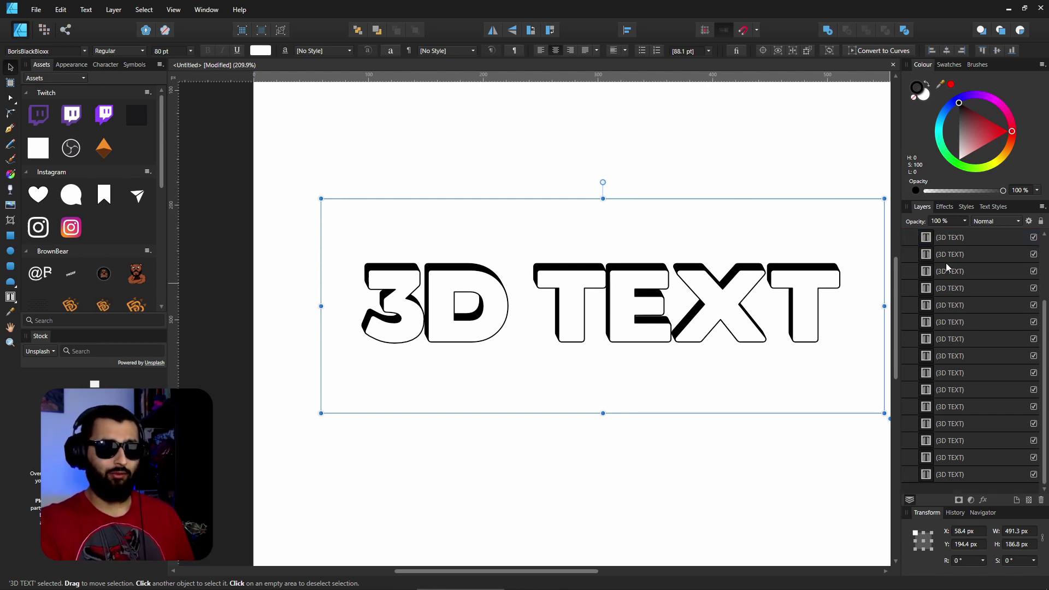
{"action": "left_click", "coordinate": [938, 474]}
{"action": "left_click_drag", "start_coordinate": [928, 479], "coordinate": [931, 245]}
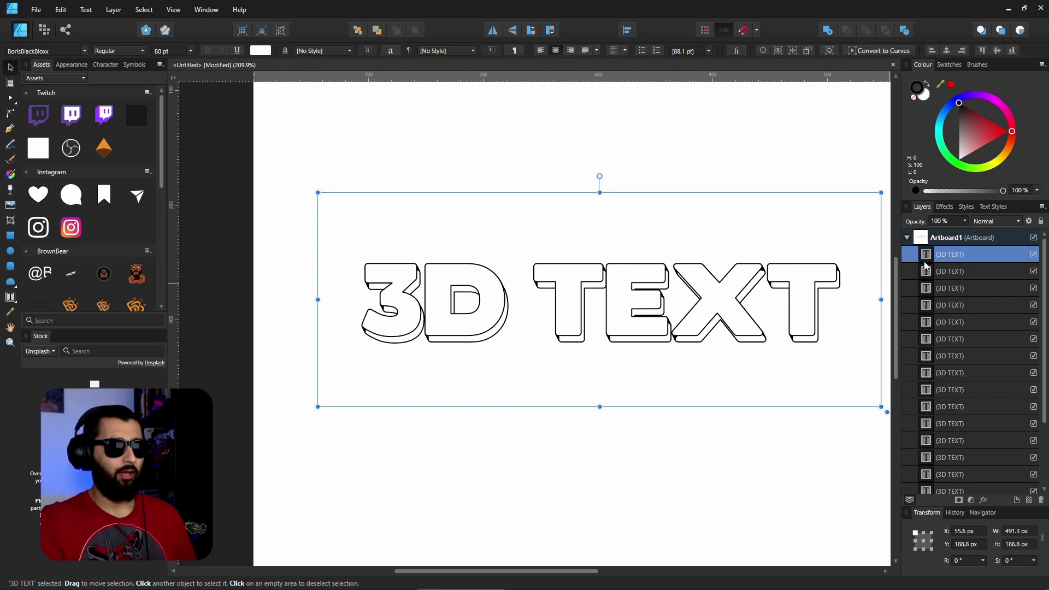
Step: Select all the copies behind the front text and fill them black
{"action": "left_click", "coordinate": [927, 272]}
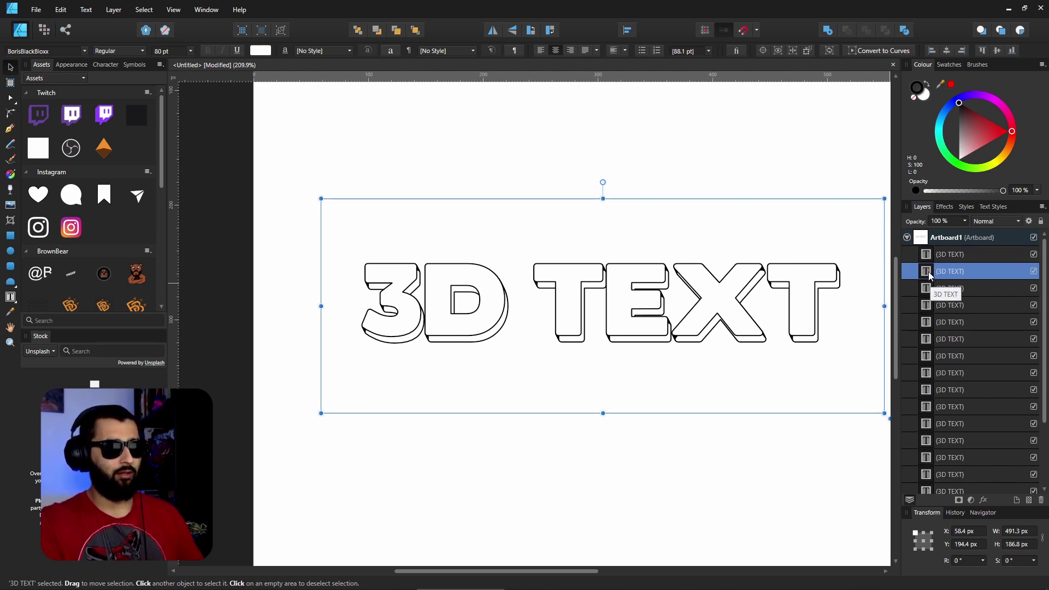
{"action": "scroll", "coordinate": [940, 289], "scroll_direction": "down", "scroll_amount": 1}
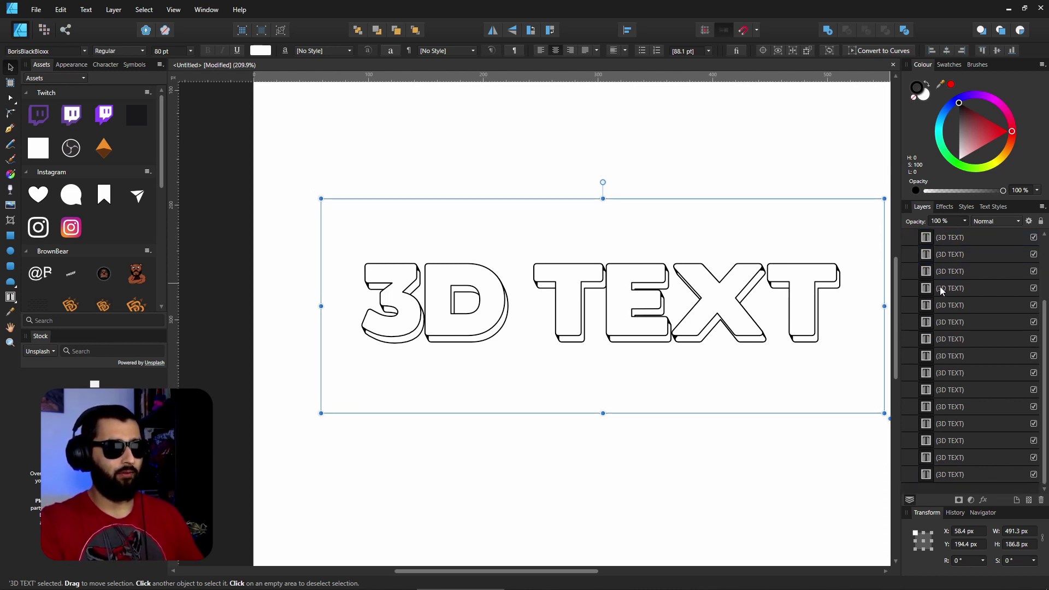
{"action": "left_click", "coordinate": [940, 474], "text": "shift"}
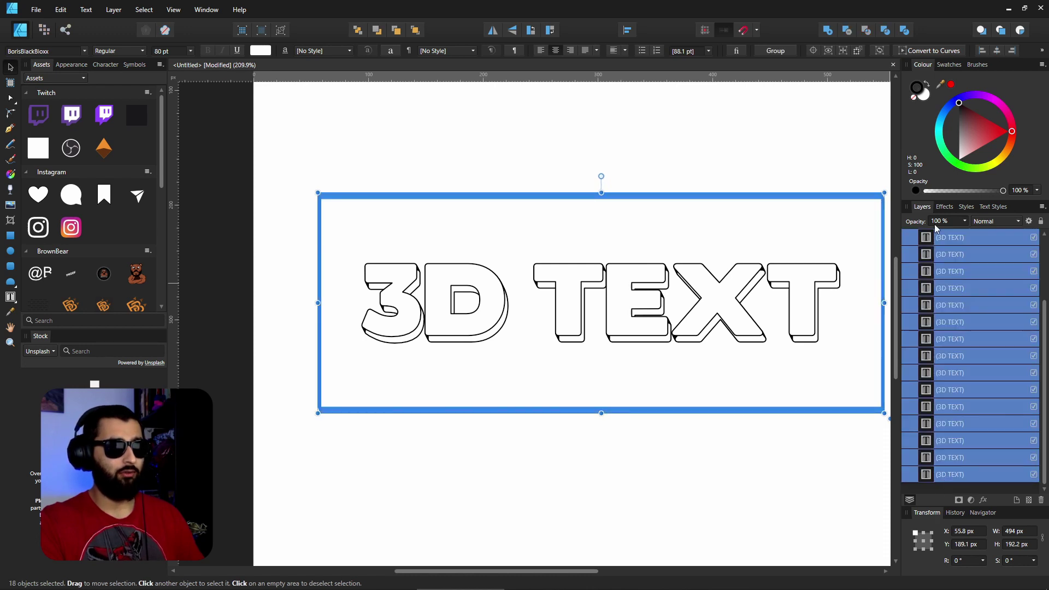
{"action": "left_click", "coordinate": [920, 91]}
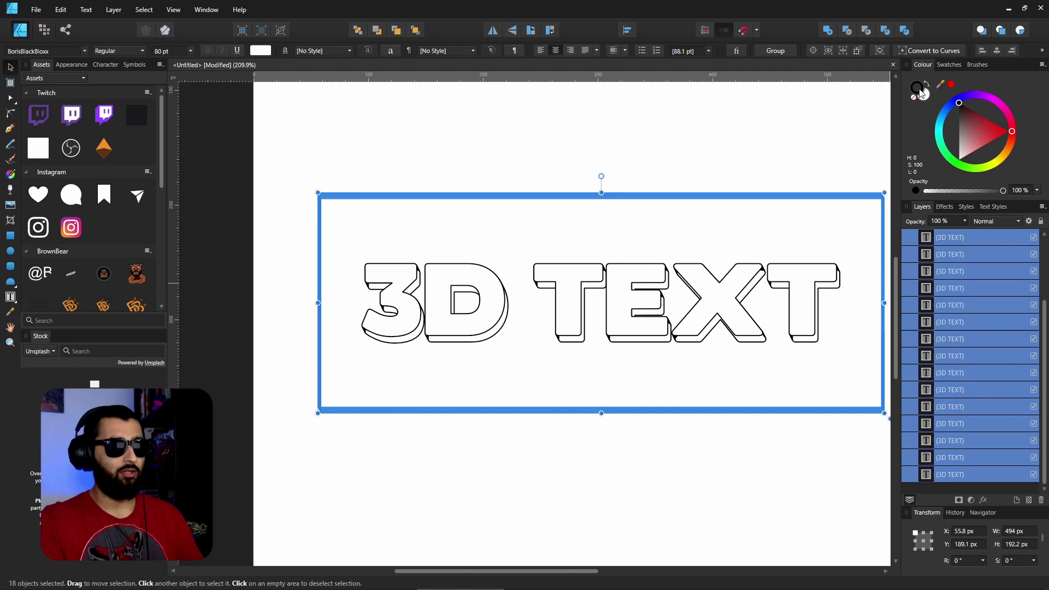
{"action": "left_click", "coordinate": [924, 97]}
{"action": "left_click_drag", "start_coordinate": [969, 131], "coordinate": [951, 89]}
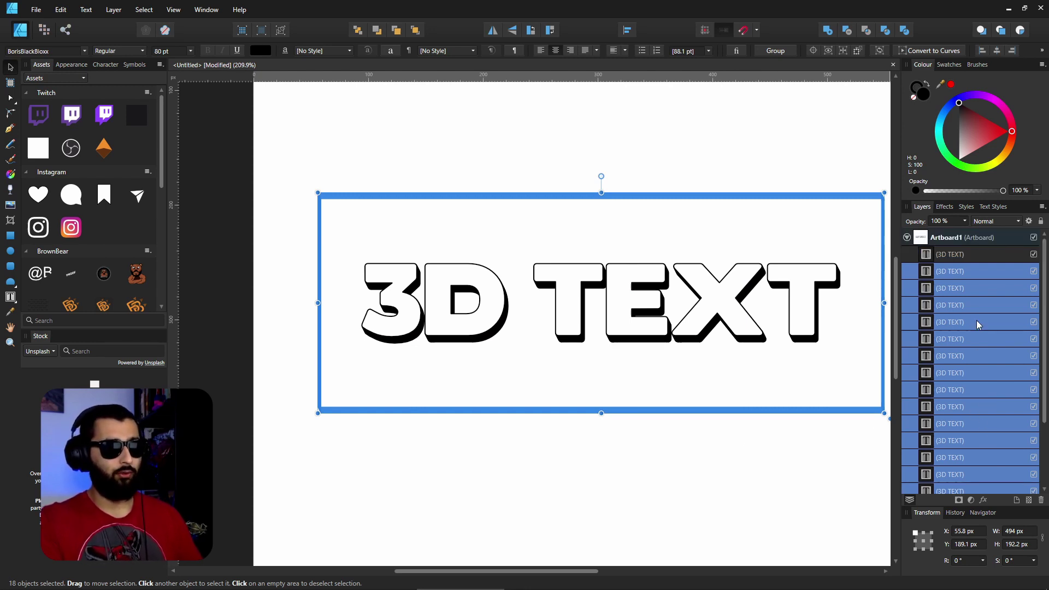
{"action": "scroll", "coordinate": [951, 382], "scroll_direction": "down", "scroll_amount": 1}
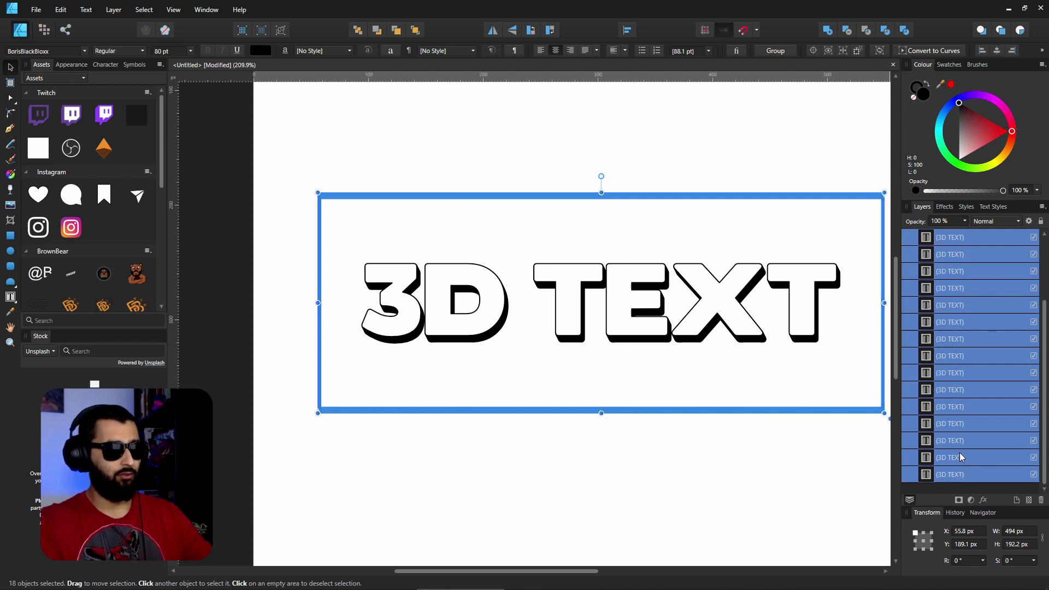
Step: Group the black copies, group them with the front text, and bring up Layer Effects
{"action": "key", "text": "ctrl+g"}
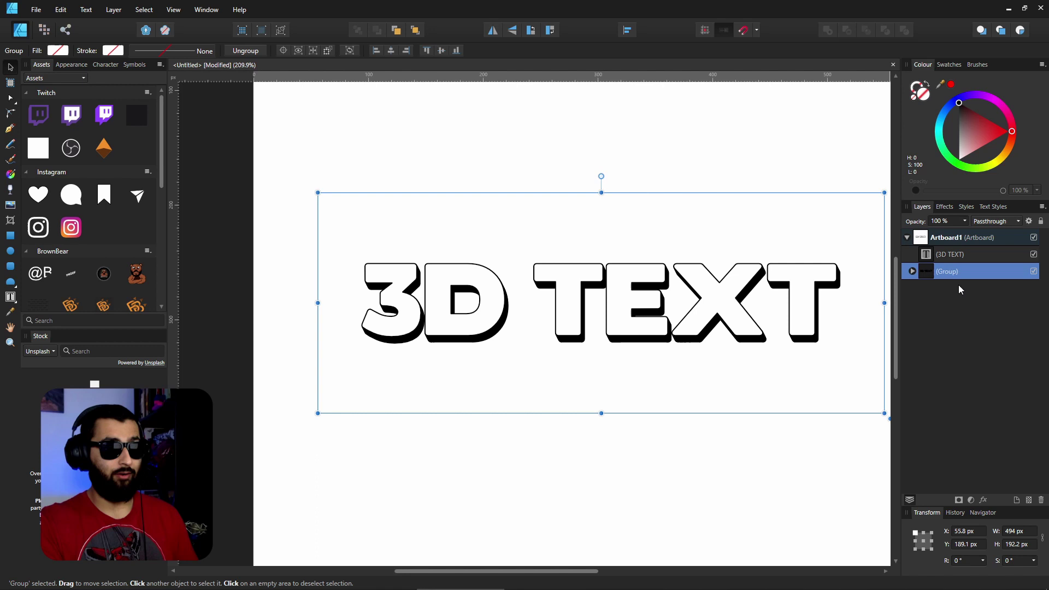
{"action": "left_click", "coordinate": [974, 253]}
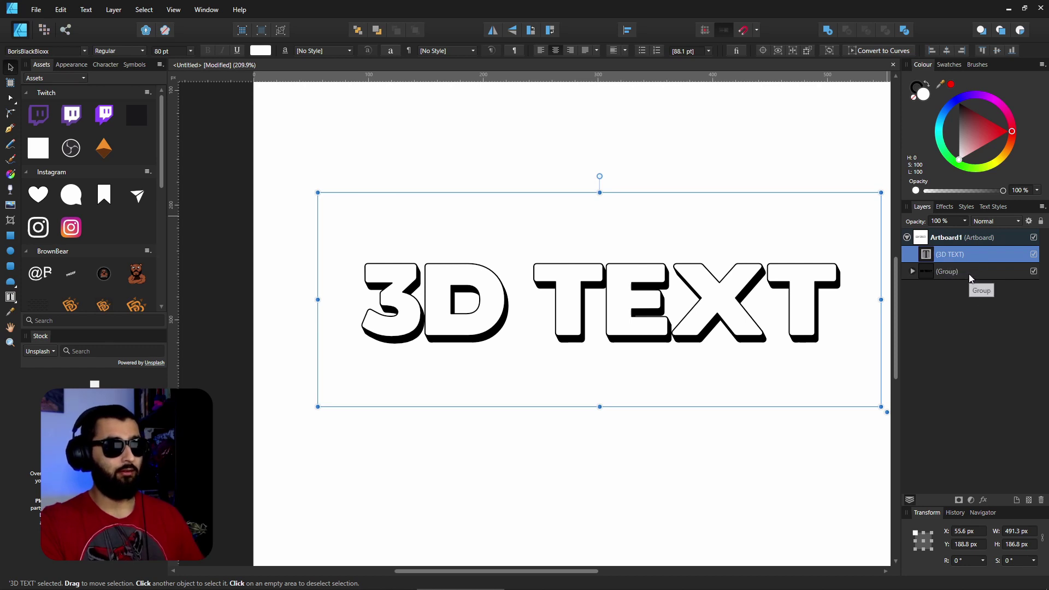
{"action": "left_click", "coordinate": [969, 274], "text": "shift"}
{"action": "key", "text": "ctrl+g"}
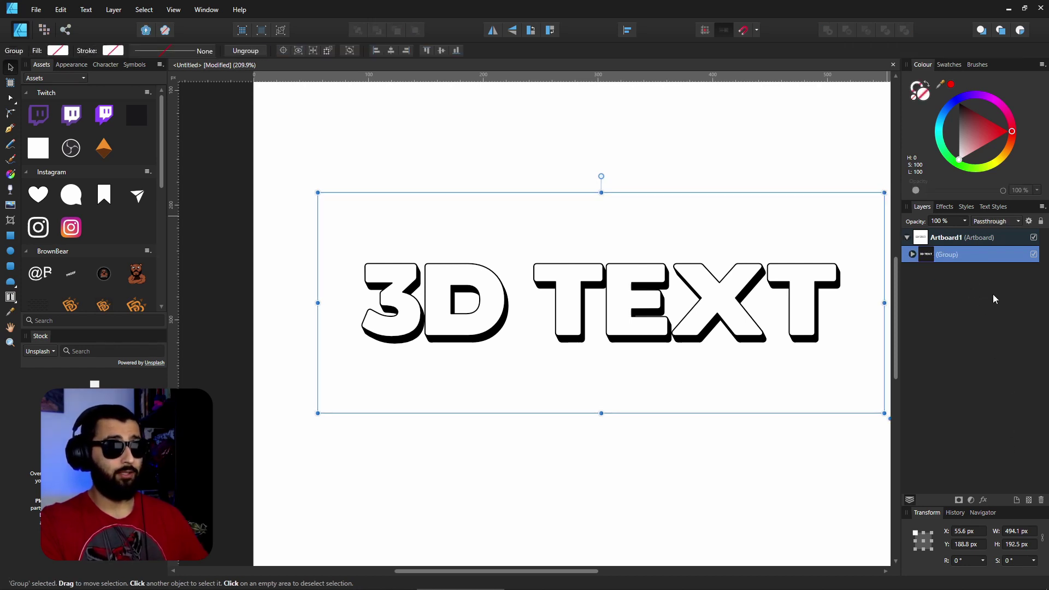
{"action": "left_click", "coordinate": [985, 501]}
{"action": "left_click_drag", "start_coordinate": [825, 430], "coordinate": [828, 421]}
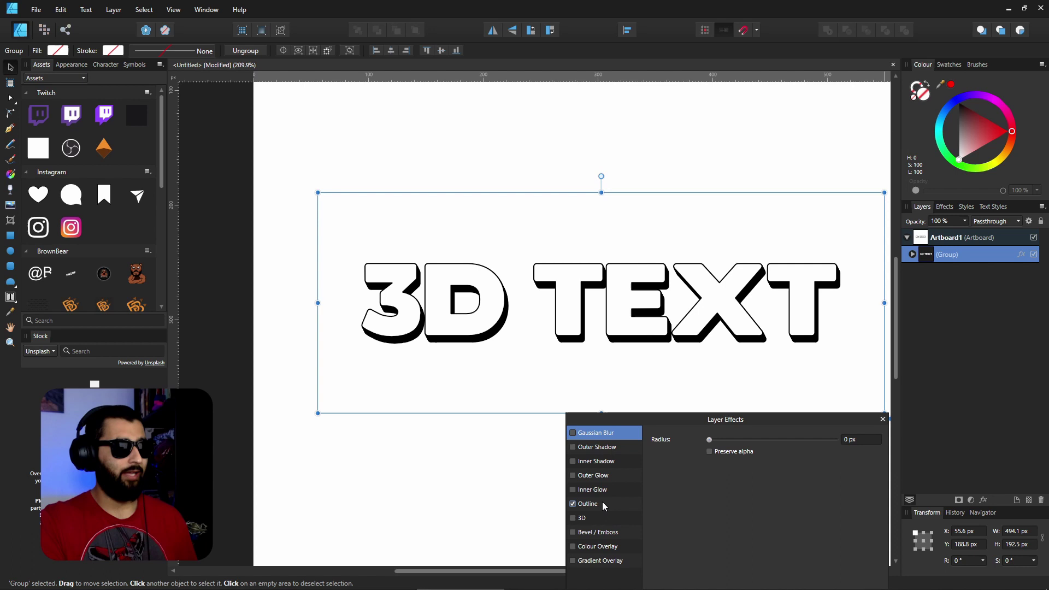
Step: Enable a 1 px black Outline effect, compare it on and off, then close the dialog
{"action": "left_click", "coordinate": [602, 501]}
{"action": "left_click_drag", "start_coordinate": [708, 467], "coordinate": [737, 467]}
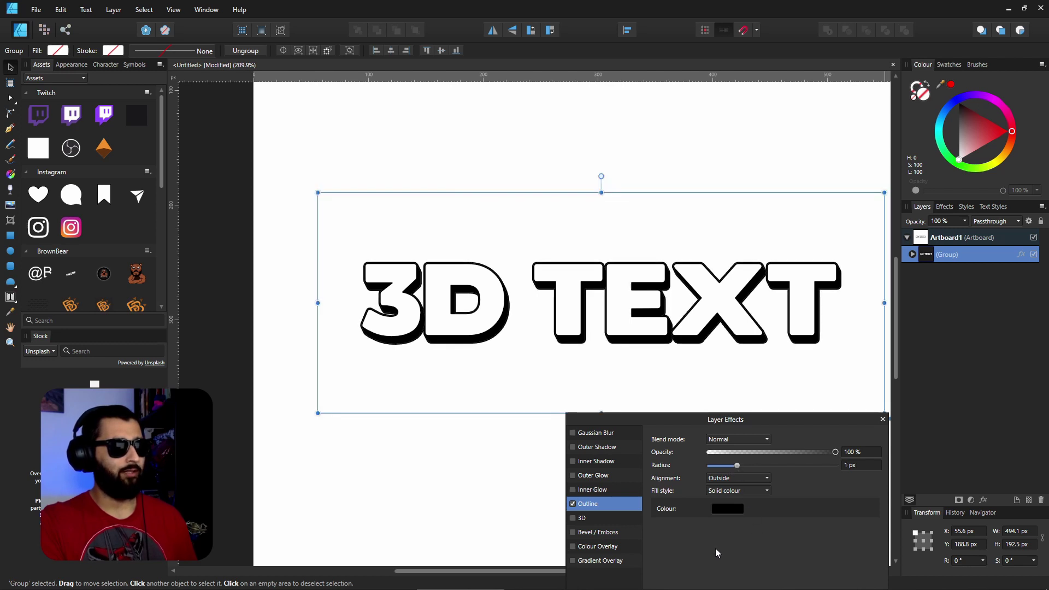
{"action": "left_click", "coordinate": [573, 504]}
{"action": "left_click", "coordinate": [573, 504]}
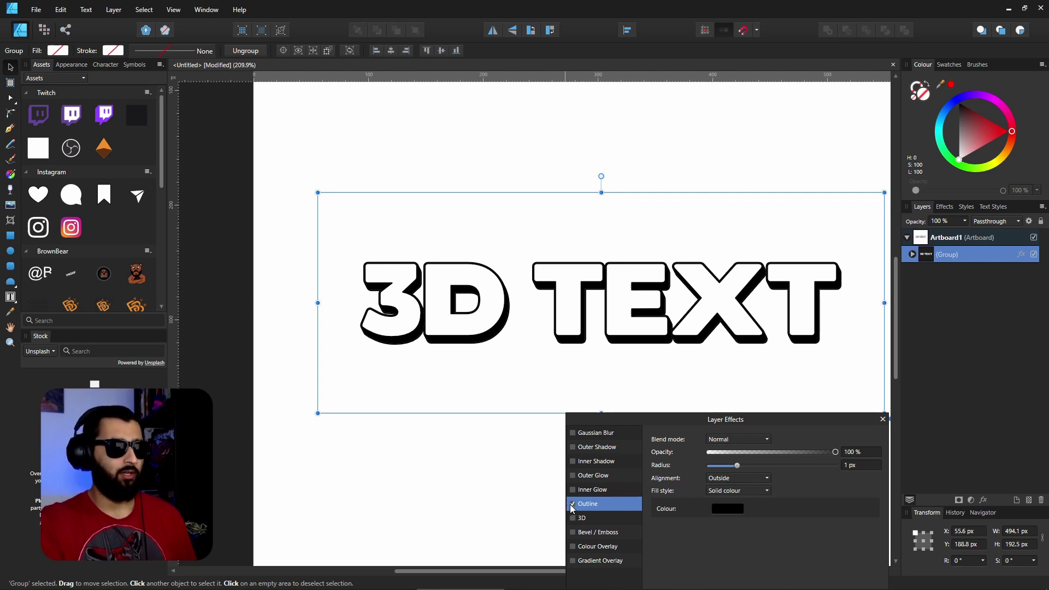
{"action": "left_click", "coordinate": [572, 504]}
{"action": "left_click", "coordinate": [571, 504]}
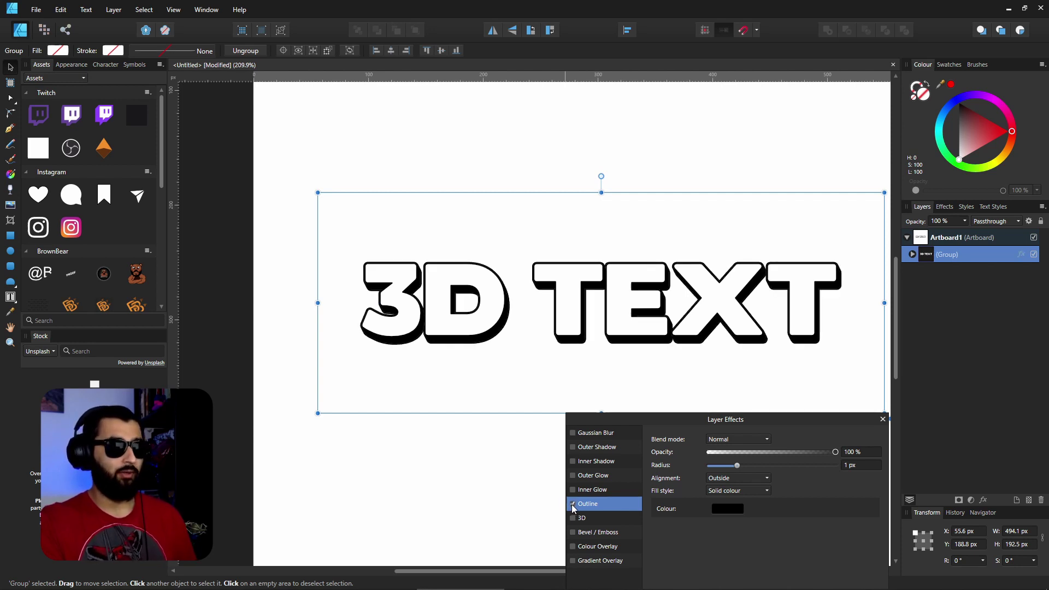
{"action": "left_click", "coordinate": [883, 419]}
{"action": "left_click", "coordinate": [731, 498]}
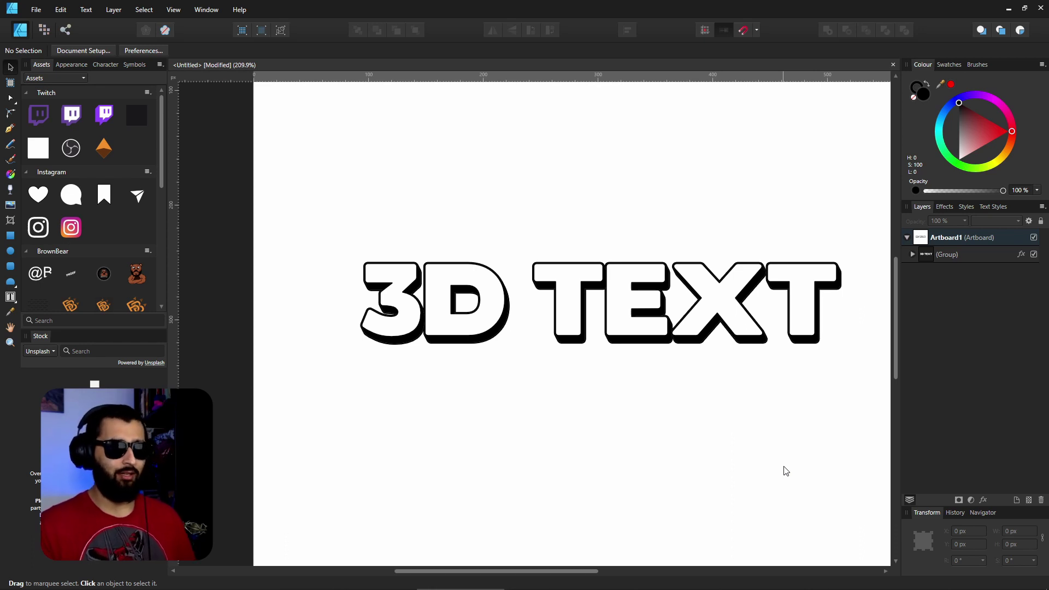
Step: Expand the group and change the front text to '4D TEXT'
{"action": "left_click", "coordinate": [912, 255]}
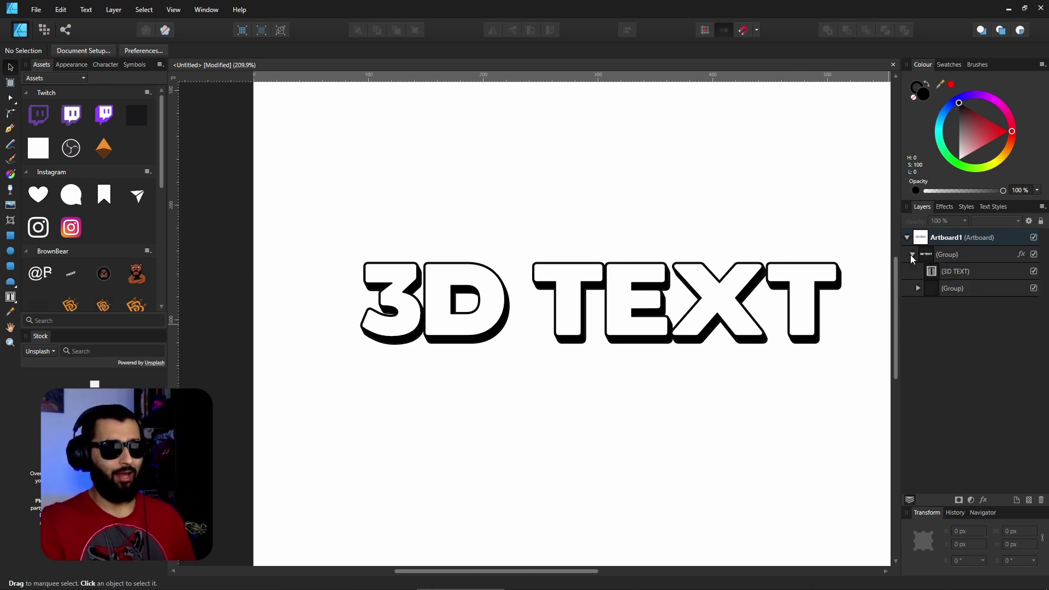
{"action": "left_click", "coordinate": [938, 274]}
{"action": "double_click", "coordinate": [732, 314]}
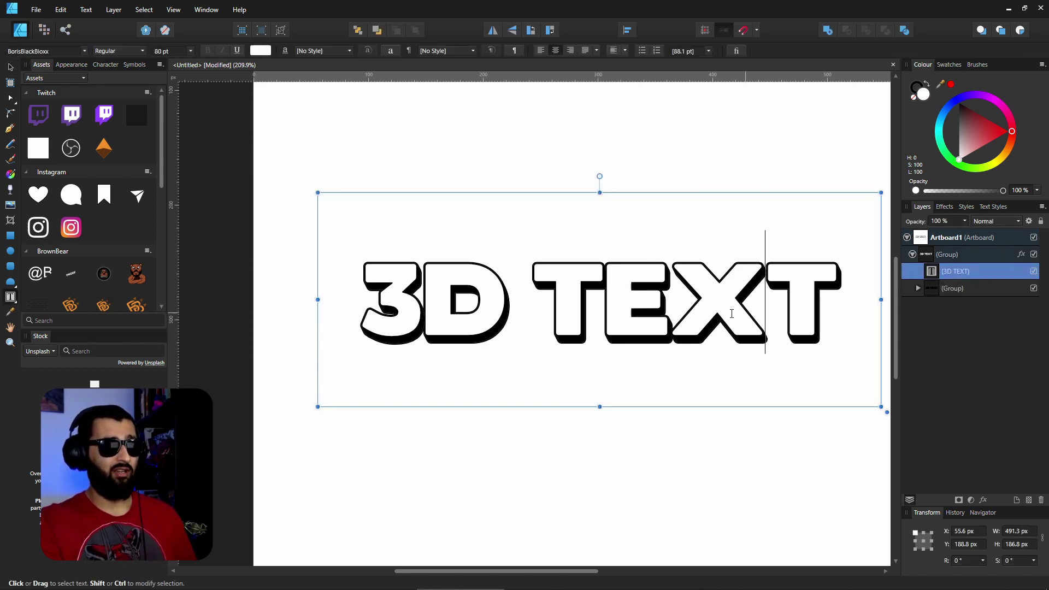
{"action": "left_click", "coordinate": [423, 297]}
{"action": "key", "text": "BackSpace"}
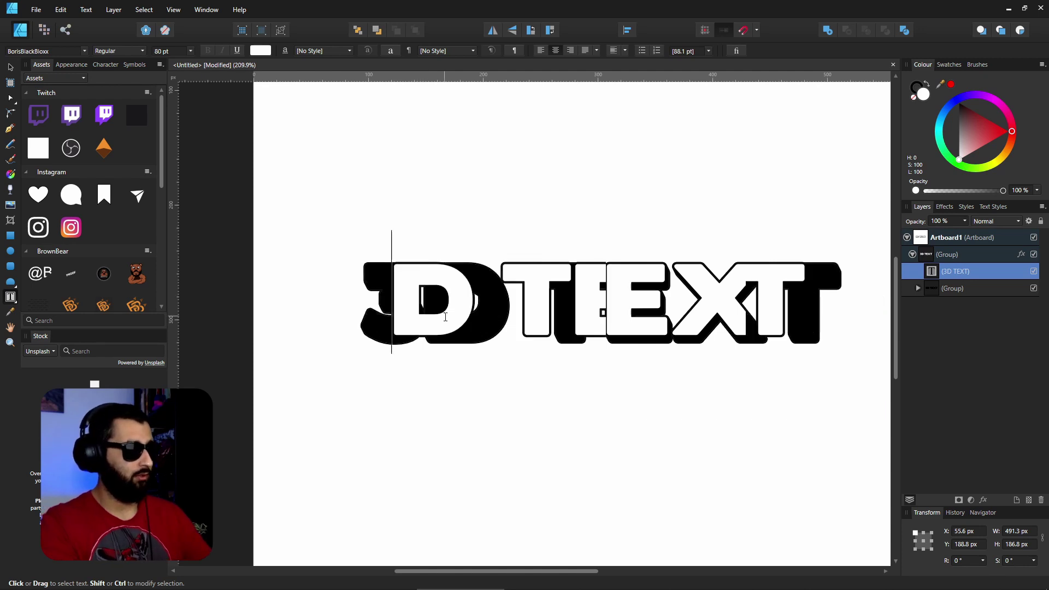
{"action": "type", "text": "4"}
{"action": "key", "text": "Escape"}
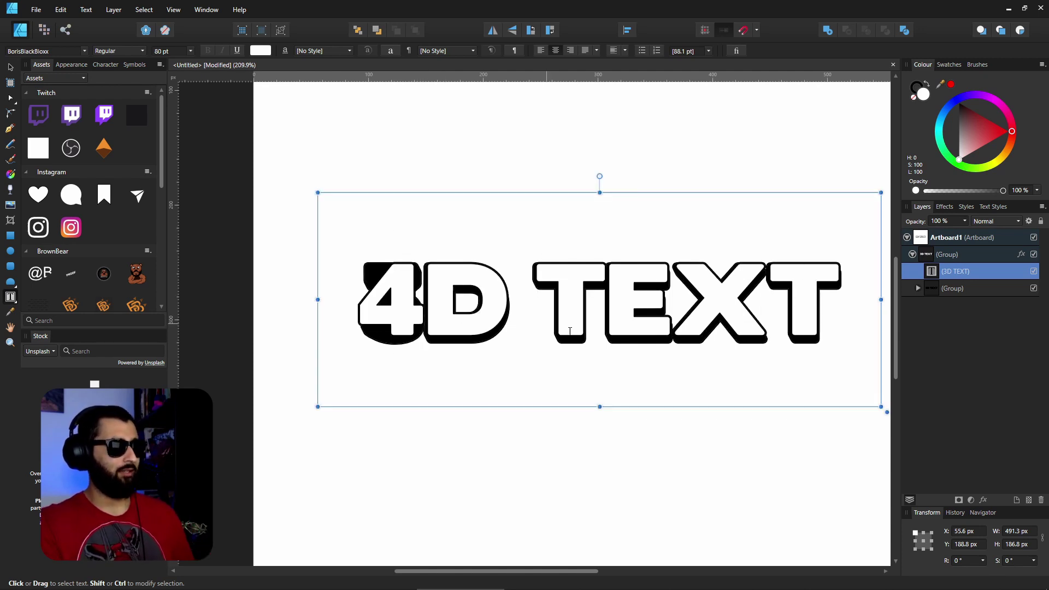
Step: Expand the inner copies group and restore the text to '3D TEXT'
{"action": "left_click", "coordinate": [918, 288]}
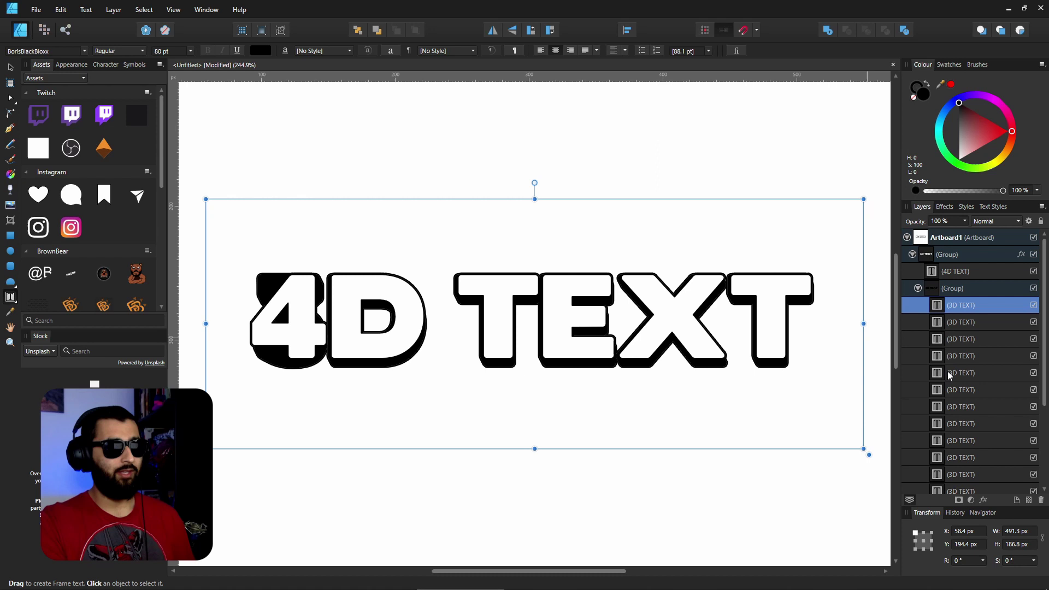
{"action": "scroll", "coordinate": [951, 412], "scroll_direction": "down", "scroll_amount": 5}
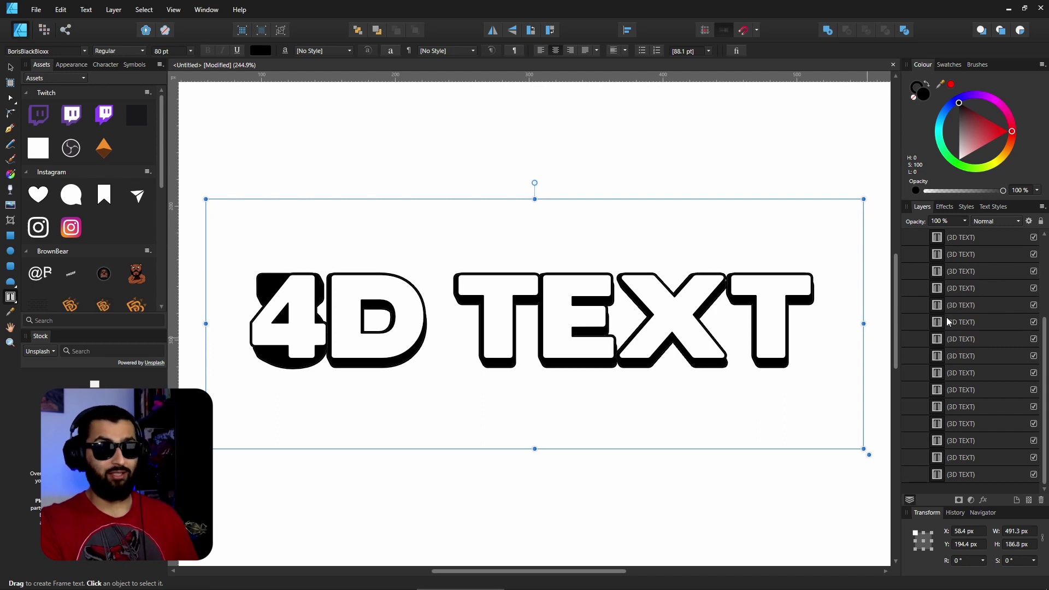
{"action": "scroll", "coordinate": [949, 429], "scroll_direction": "up", "scroll_amount": 5}
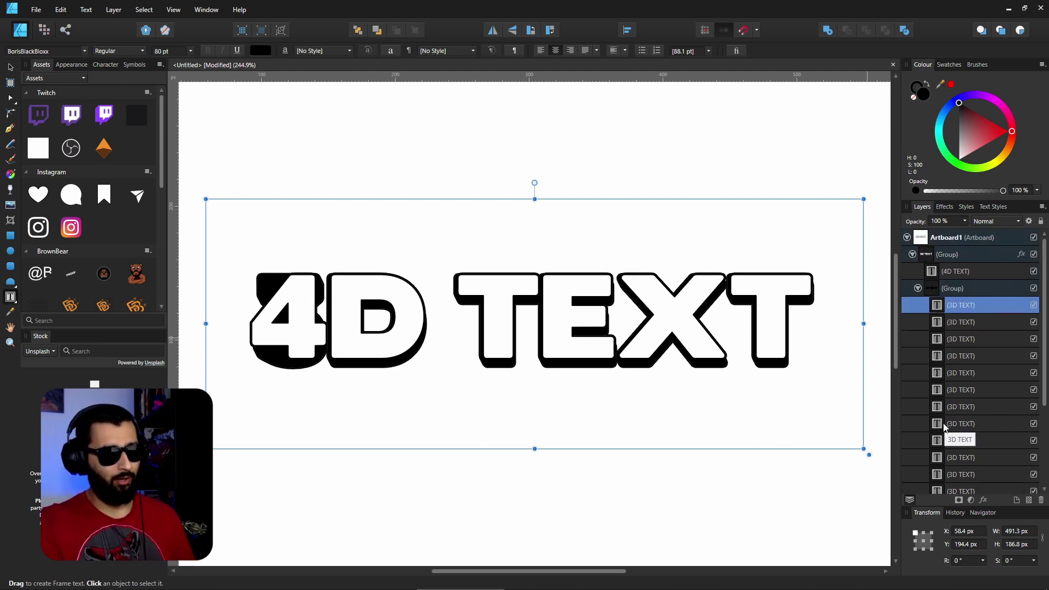
{"action": "left_click_drag", "start_coordinate": [932, 272], "coordinate": [932, 275]}
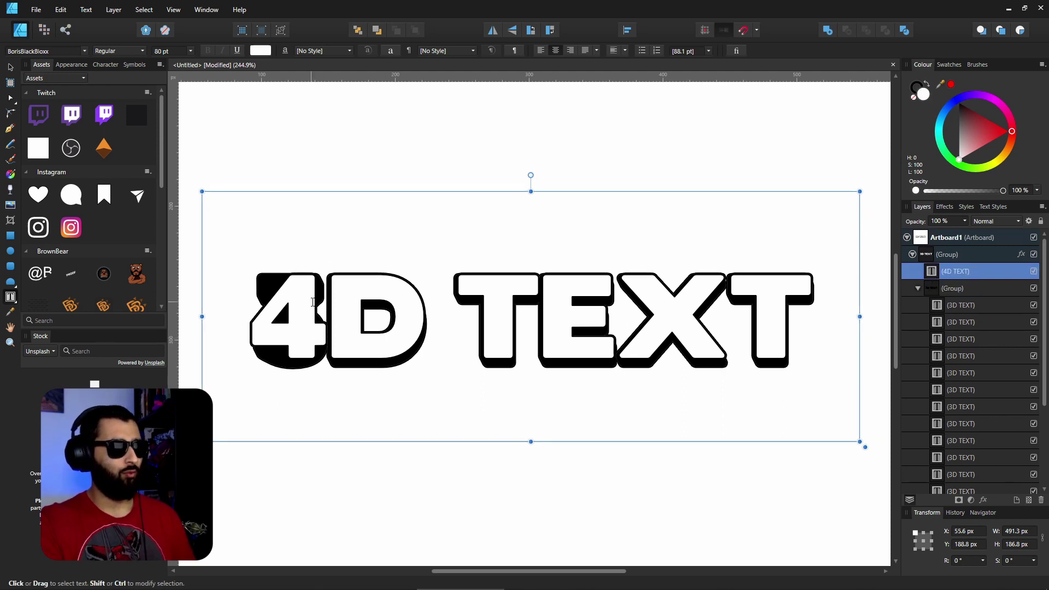
{"action": "left_click", "coordinate": [327, 317]}
{"action": "key", "text": "BackSpace"}
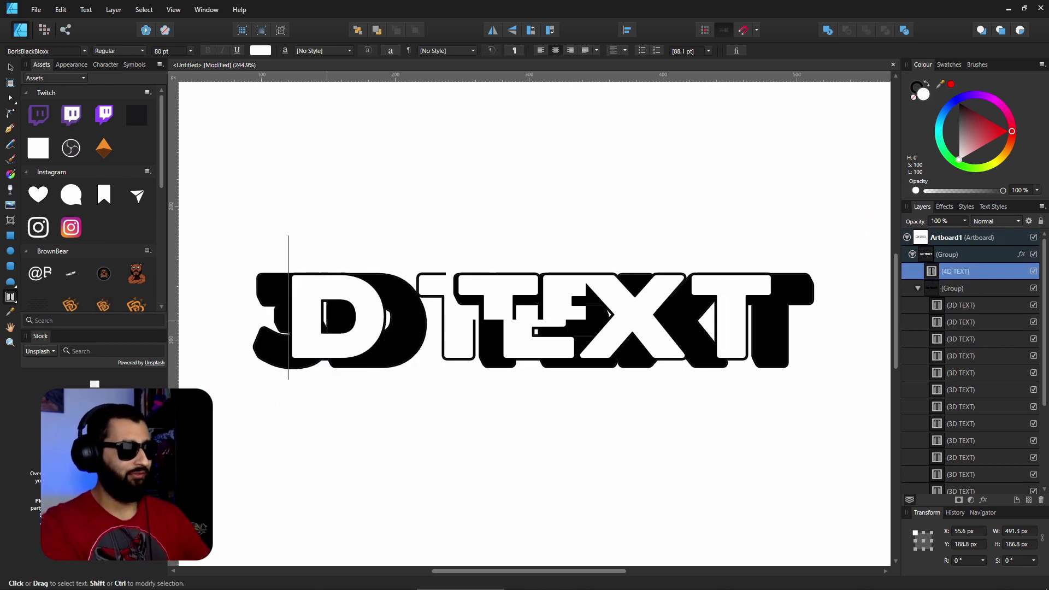
{"action": "type", "text": "3"}
{"action": "key", "text": "Escape"}
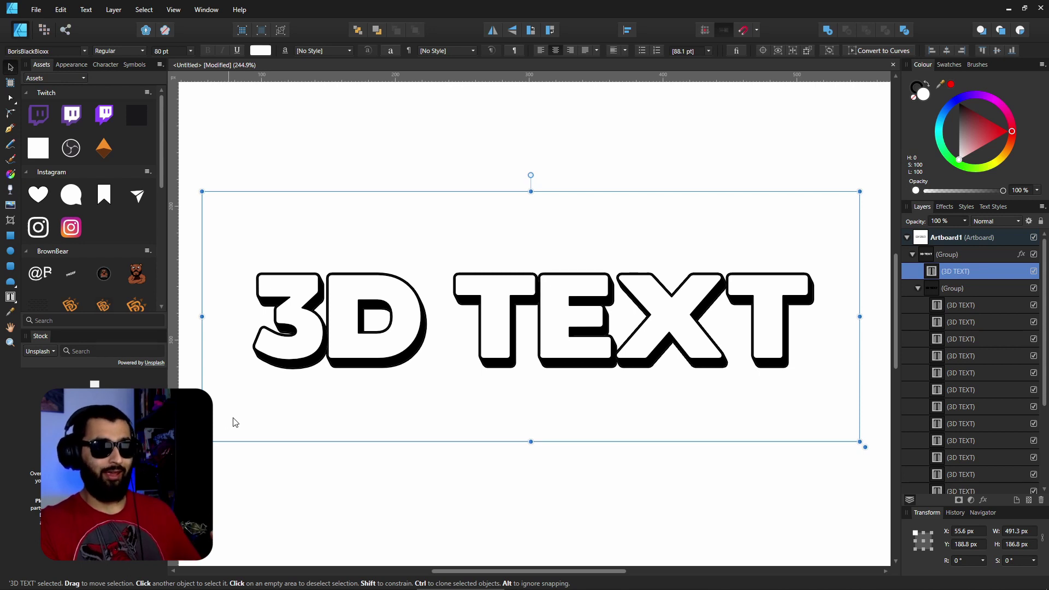
Step: Fill the top text layer white and move it out of the inner copies group
{"action": "left_click", "coordinate": [951, 305]}
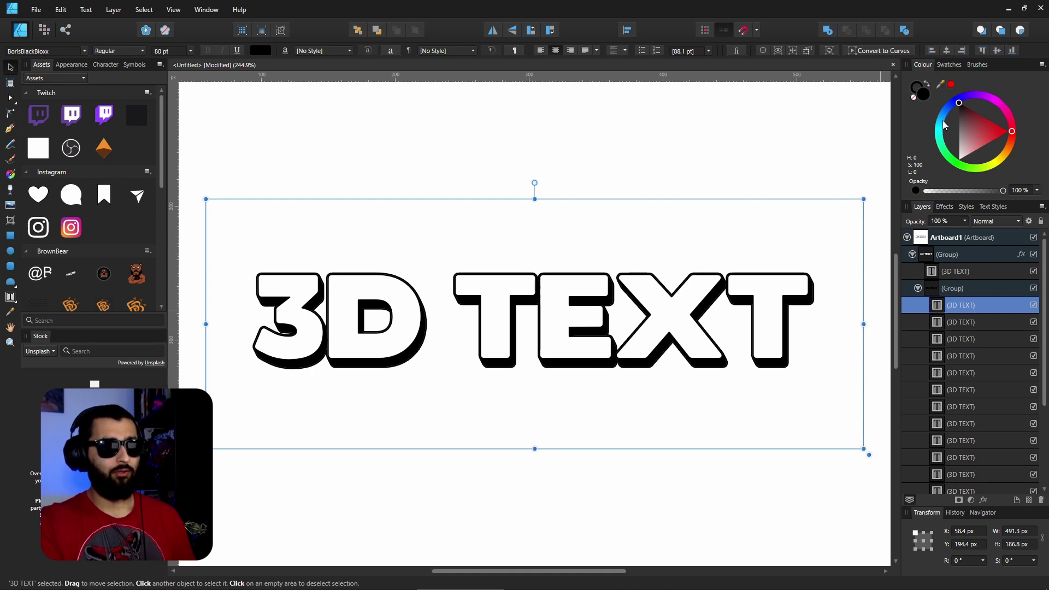
{"action": "left_click_drag", "start_coordinate": [976, 129], "coordinate": [960, 160]}
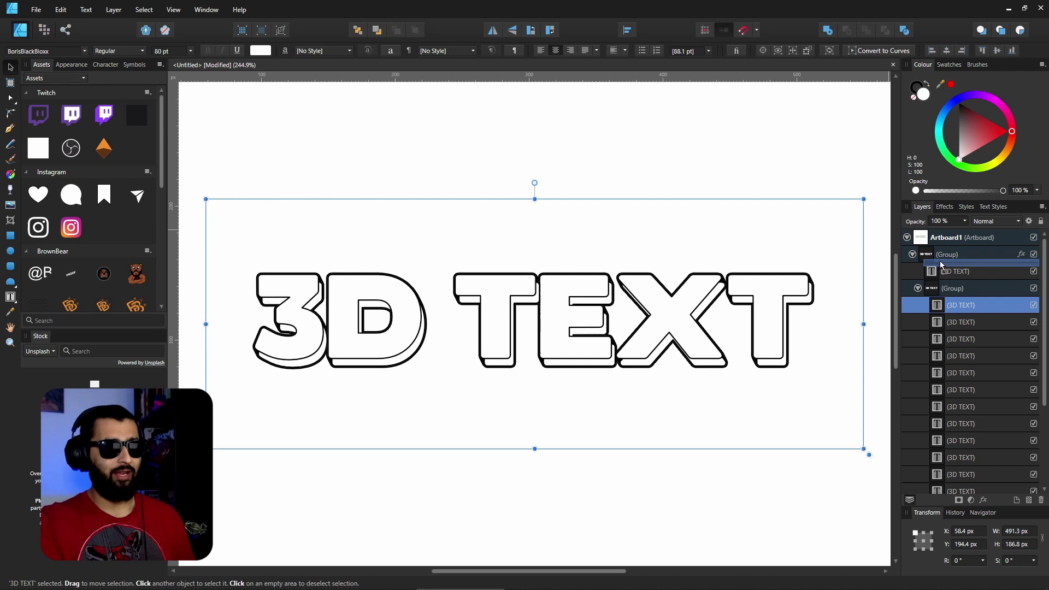
{"action": "mouse_move", "coordinate": [941, 305]}
{"action": "left_mouse_down"}
{"action": "mouse_move", "coordinate": [935, 280]}
{"action": "mouse_move", "coordinate": [938, 317]}
{"action": "left_mouse_up"}
Step: Make the selected copy black, add one more offset copy, and collapse the extrusion group
{"action": "left_click", "coordinate": [960, 105]}
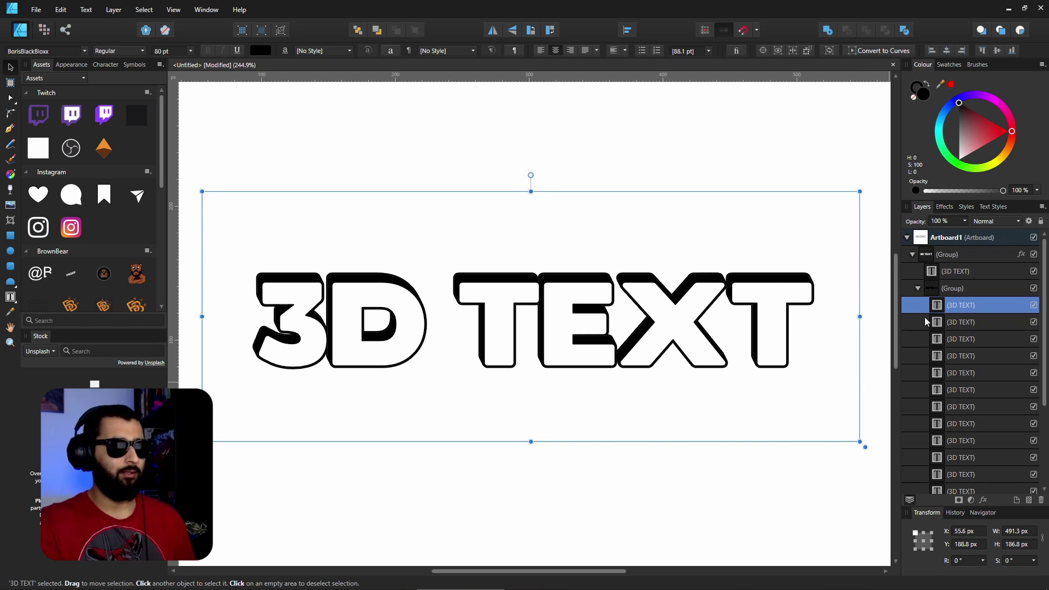
{"action": "key", "text": "ctrl+j"}
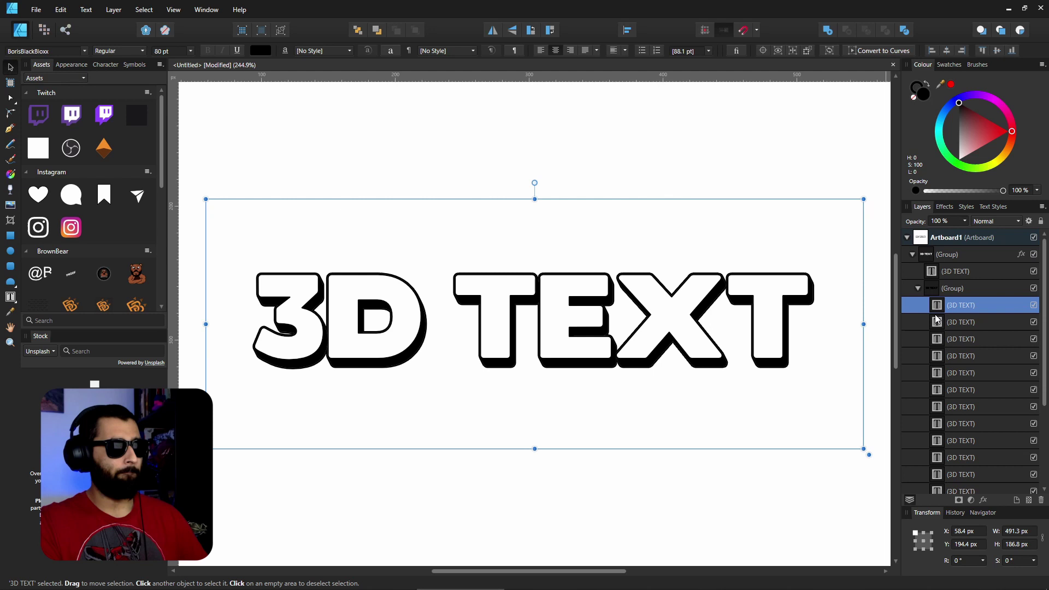
{"action": "left_click", "coordinate": [917, 292]}
{"action": "left_click", "coordinate": [918, 289]}
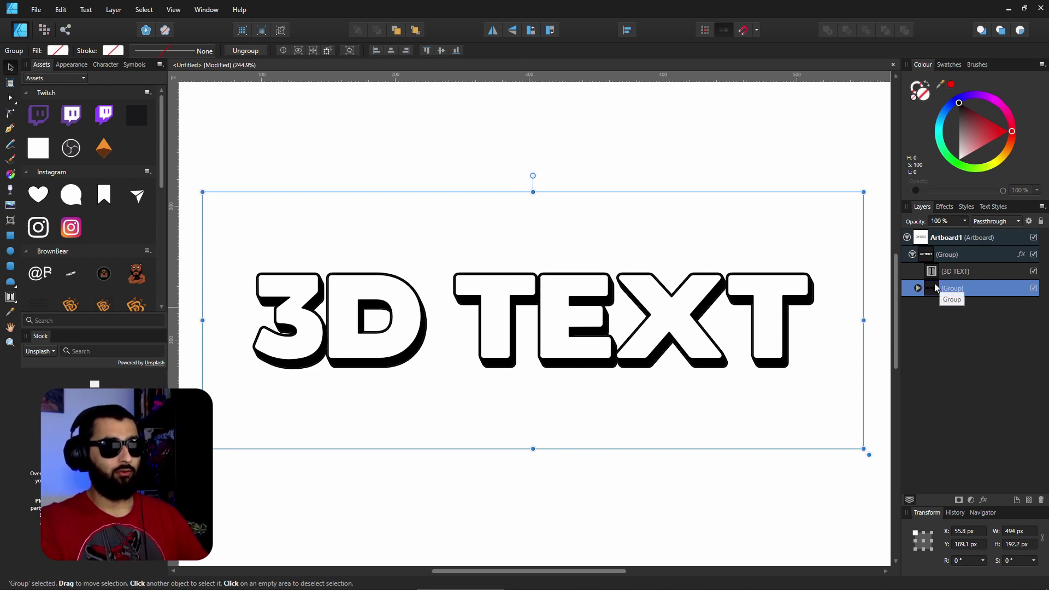
Step: Give the extrusion group a pure red fill and red stroke
{"action": "left_click", "coordinate": [986, 127]}
{"action": "left_click_drag", "start_coordinate": [986, 127], "coordinate": [1003, 142]}
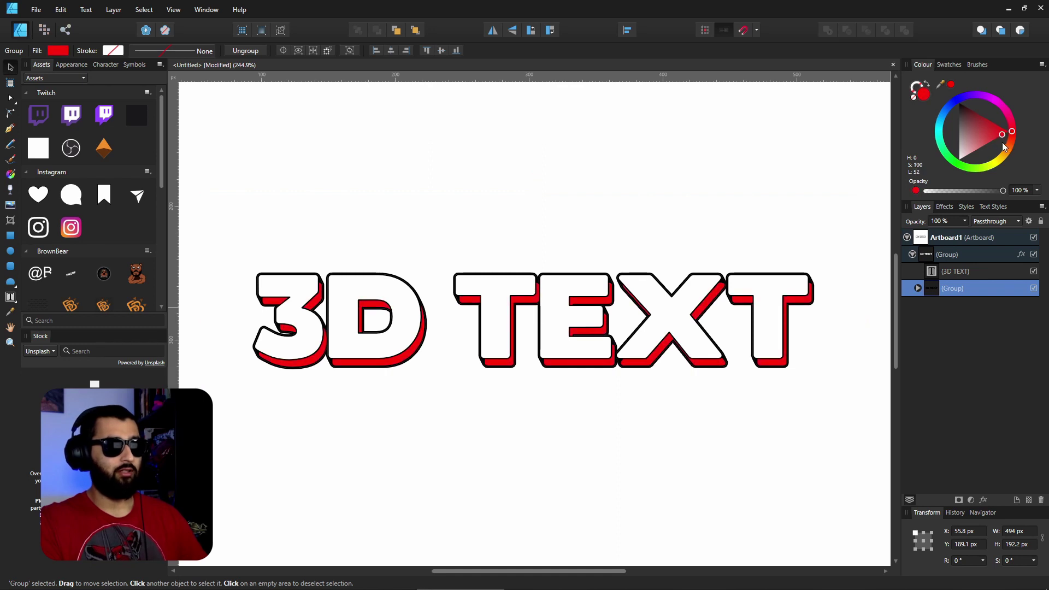
{"action": "left_click", "coordinate": [918, 88]}
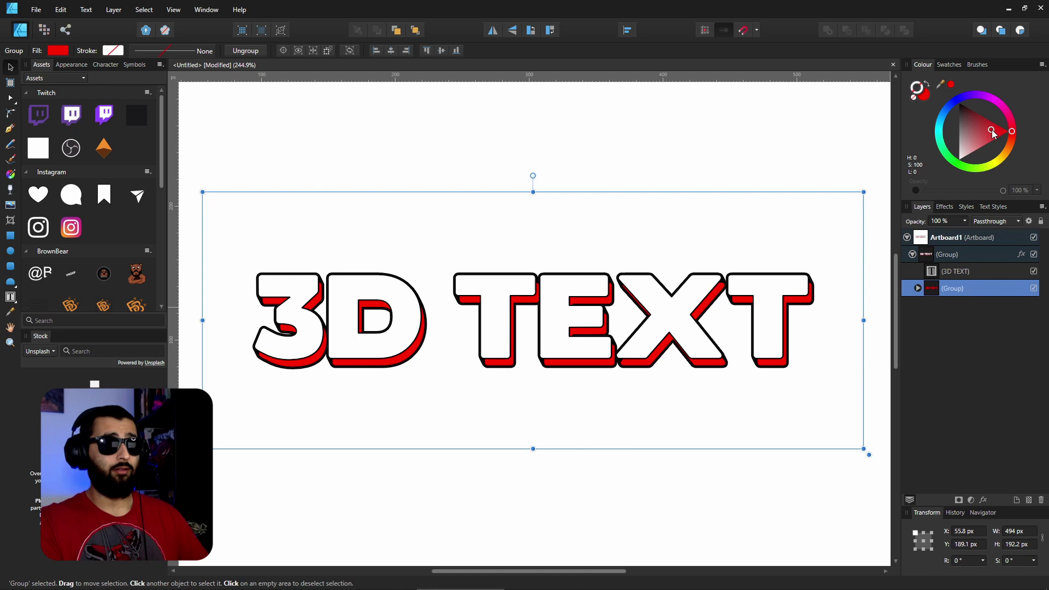
{"action": "left_click_drag", "start_coordinate": [1000, 134], "coordinate": [1032, 144]}
{"action": "key", "text": "ctrl+z"}
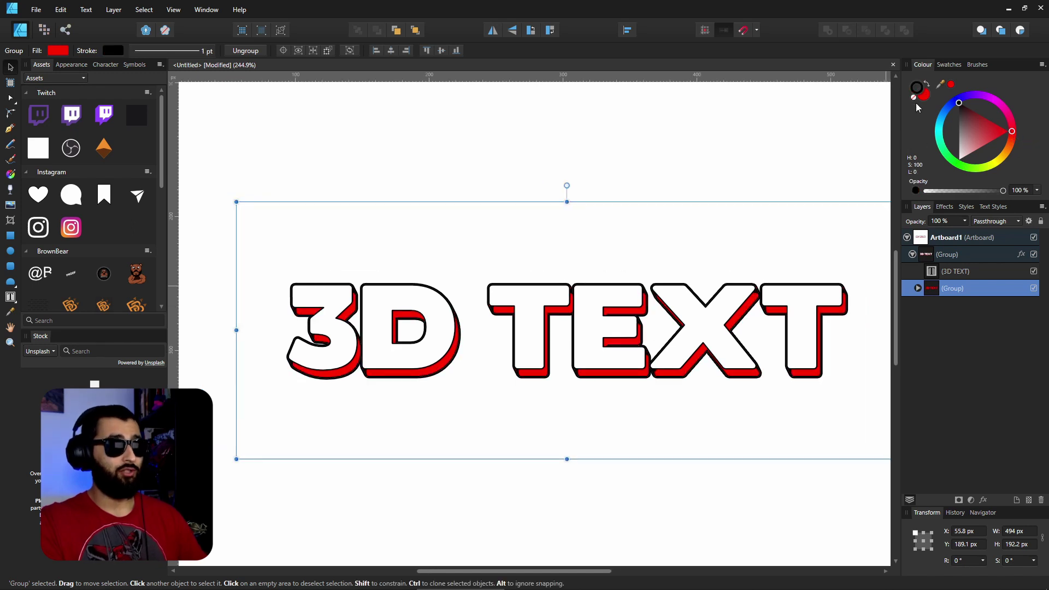
{"action": "scroll", "coordinate": [865, 298], "scroll_direction": "up", "scroll_amount": 8}
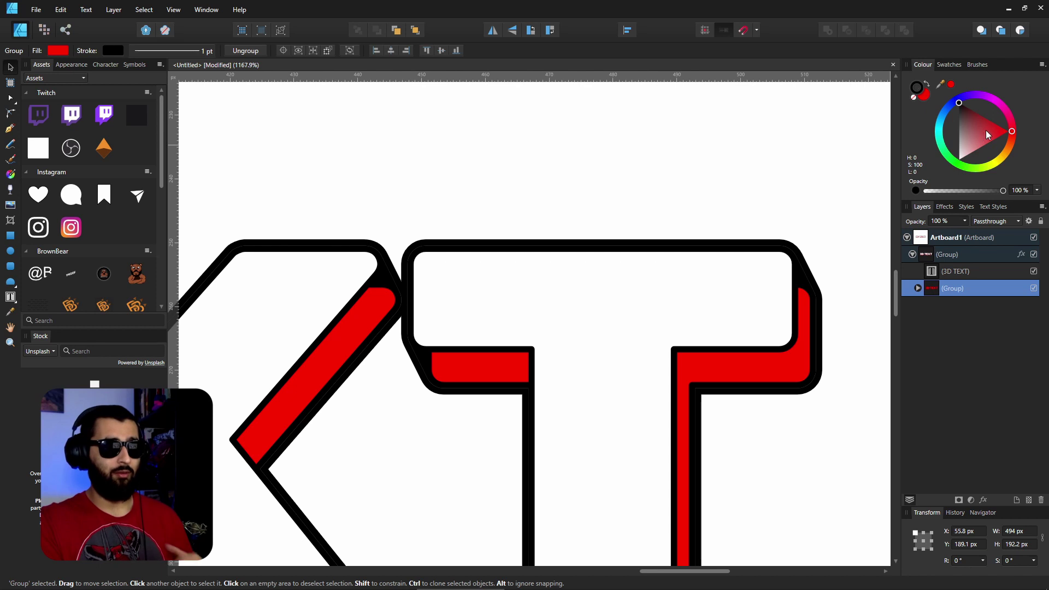
{"action": "left_click_drag", "start_coordinate": [985, 129], "coordinate": [1020, 135]}
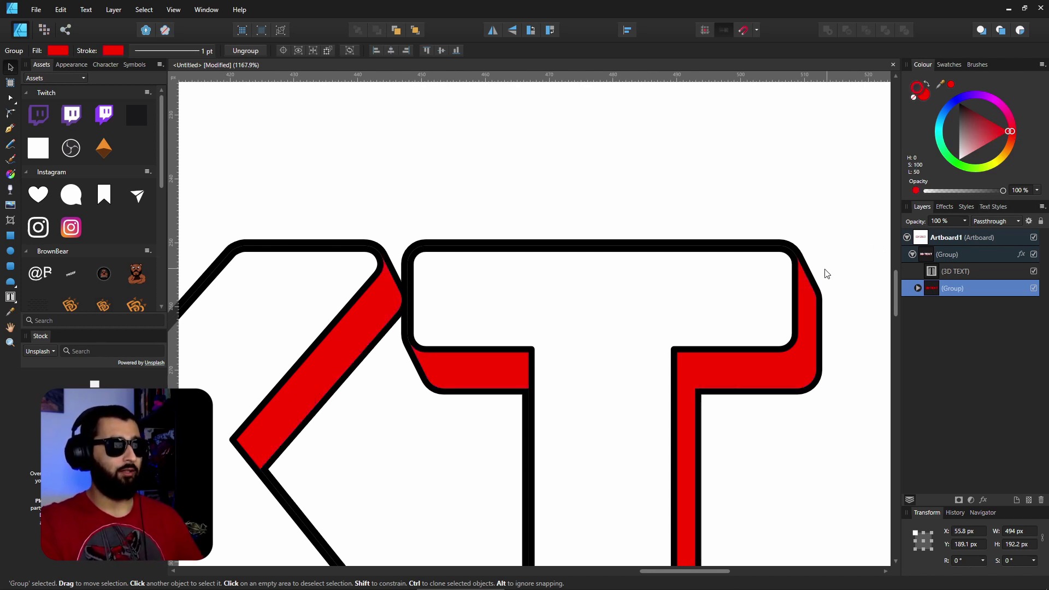
{"action": "scroll", "coordinate": [776, 327], "scroll_direction": "down", "scroll_amount": 6}
Step: Add an Outline effect in the extrusion's red to the outer group and make the front text's stroke red
{"action": "left_click", "coordinate": [1013, 256]}
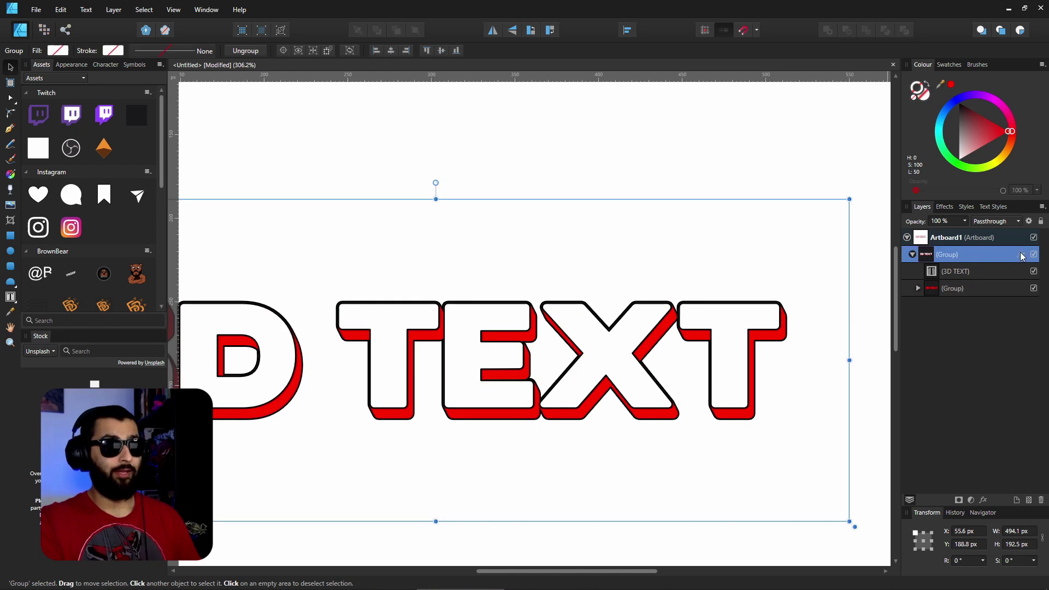
{"action": "left_click", "coordinate": [1022, 255]}
{"action": "left_click", "coordinate": [721, 509]}
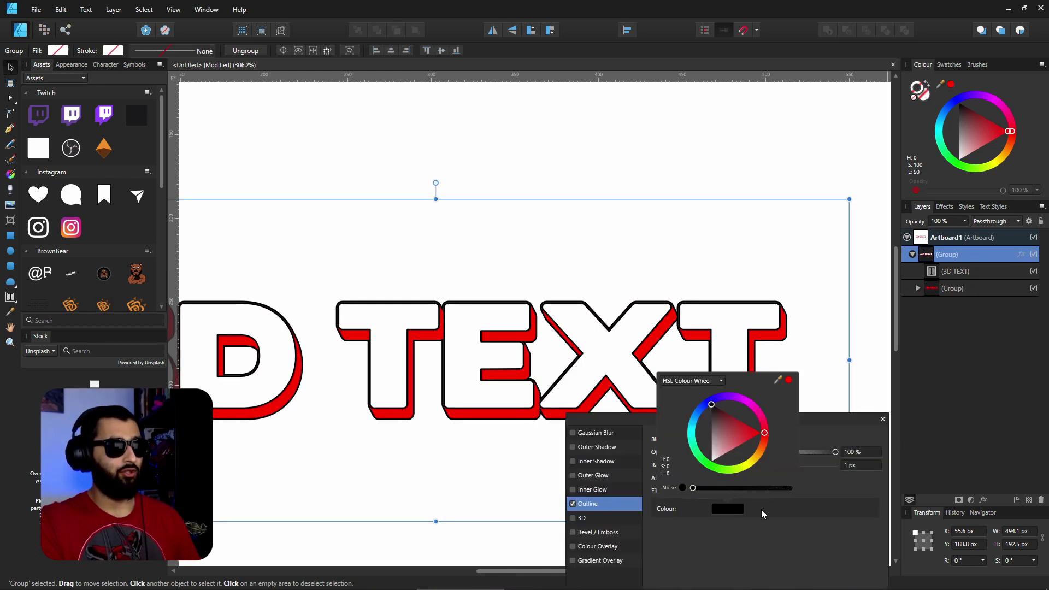
{"action": "left_click_drag", "start_coordinate": [782, 382], "coordinate": [781, 336]}
{"action": "left_click", "coordinate": [789, 380]}
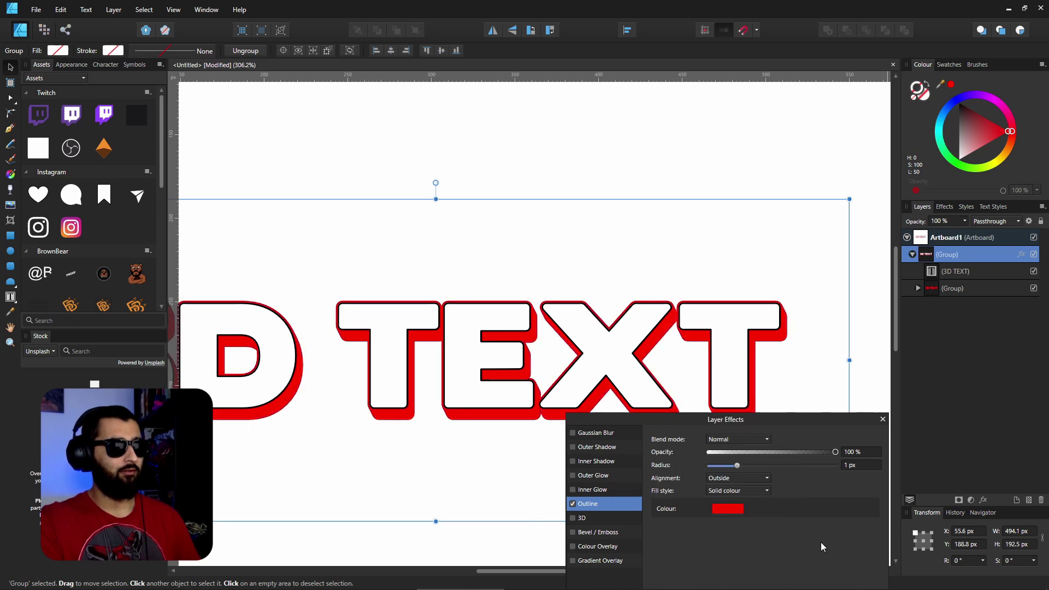
{"action": "left_click", "coordinate": [954, 271]}
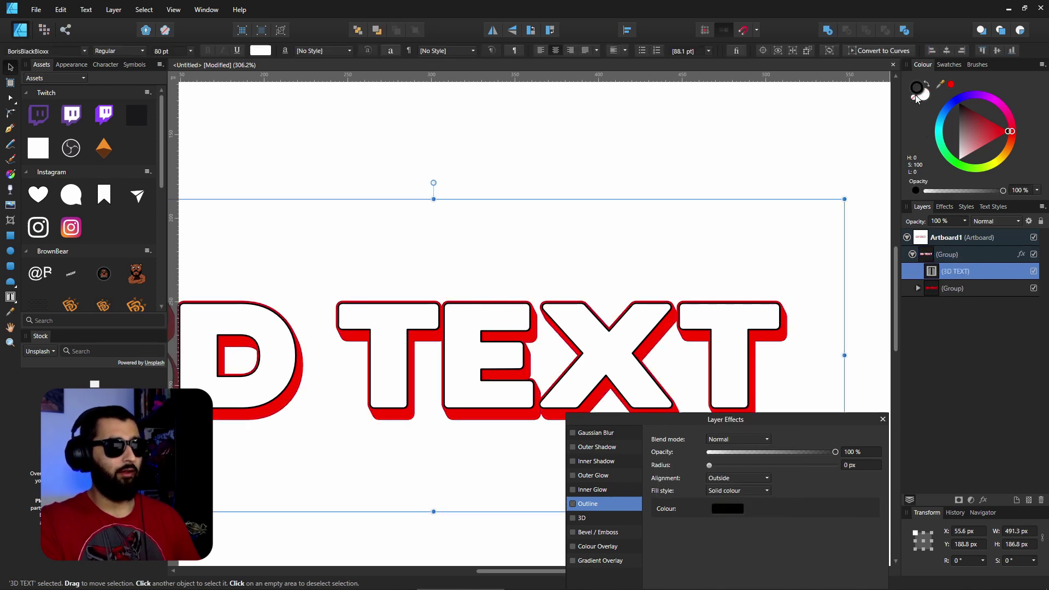
{"action": "left_click", "coordinate": [951, 85]}
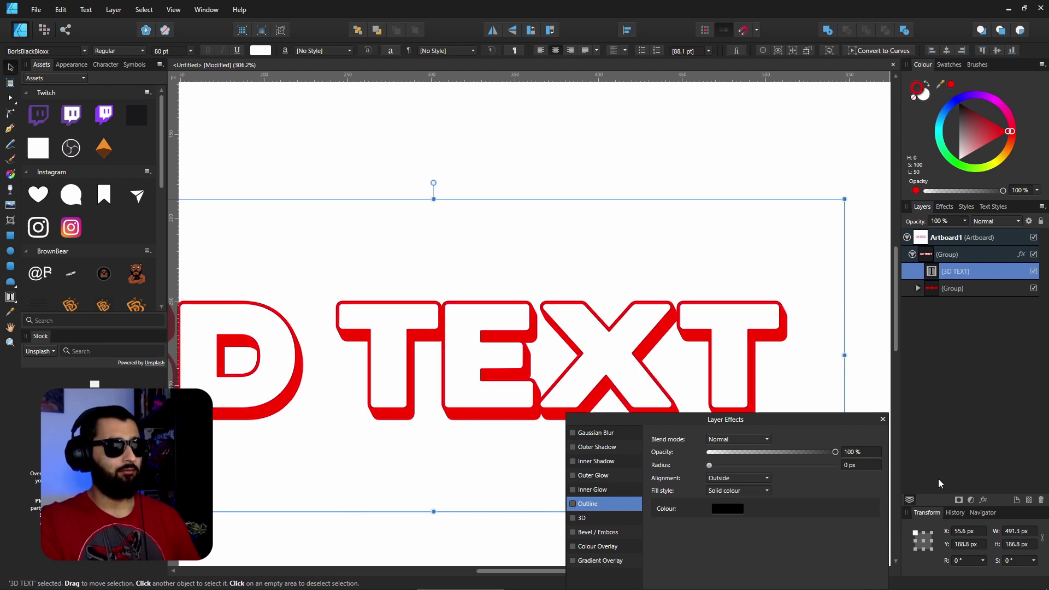
Step: Close the layer effects settings and deselect everything
{"action": "left_click", "coordinate": [883, 419]}
{"action": "scroll", "coordinate": [542, 462], "scroll_direction": "down", "scroll_amount": 3}
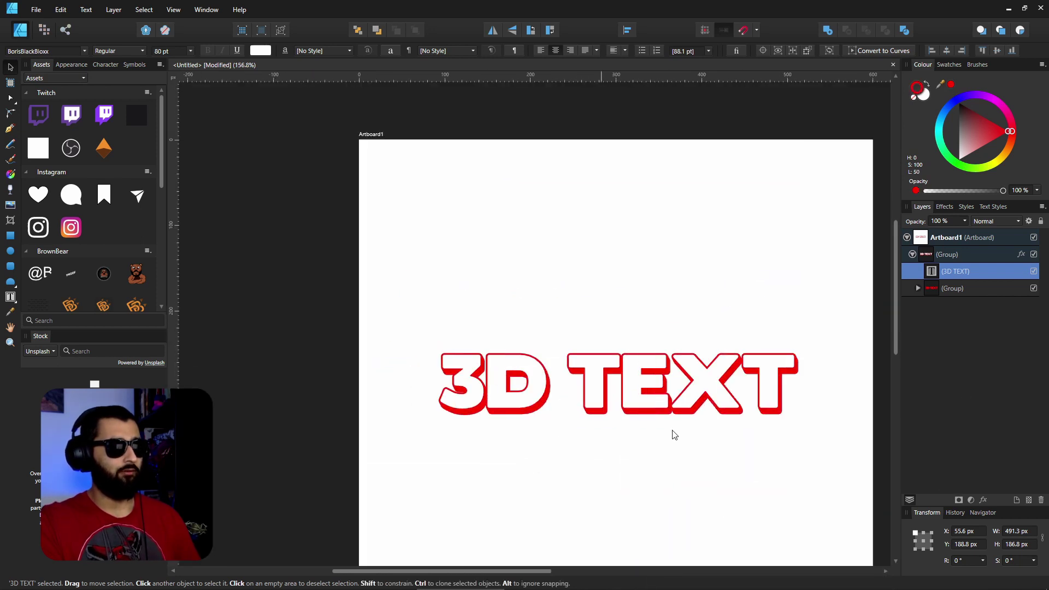
{"action": "scroll", "coordinate": [672, 434], "scroll_direction": "left", "scroll_amount": 3}
{"action": "left_click", "coordinate": [701, 459]}
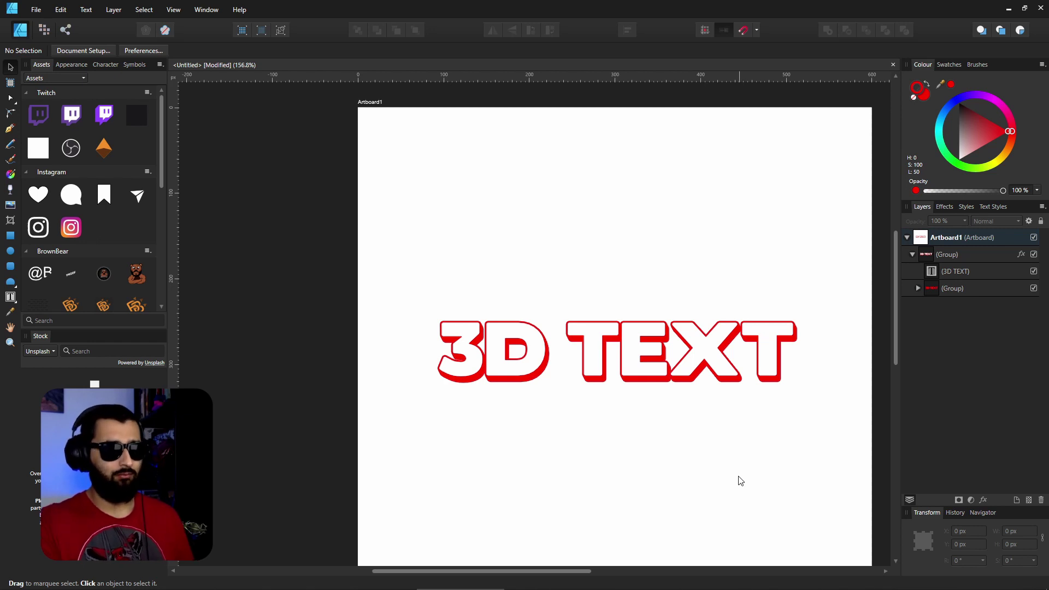
Step: Give the front 3D TEXT layer a red outline
{"action": "left_click_drag", "start_coordinate": [984, 135], "coordinate": [959, 103]}
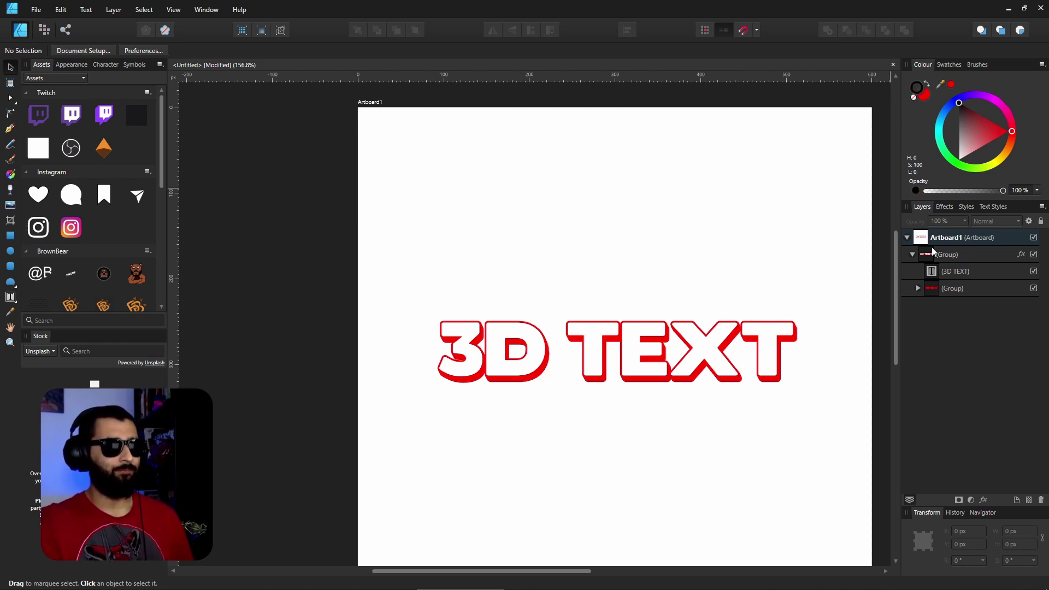
{"action": "left_click", "coordinate": [931, 270]}
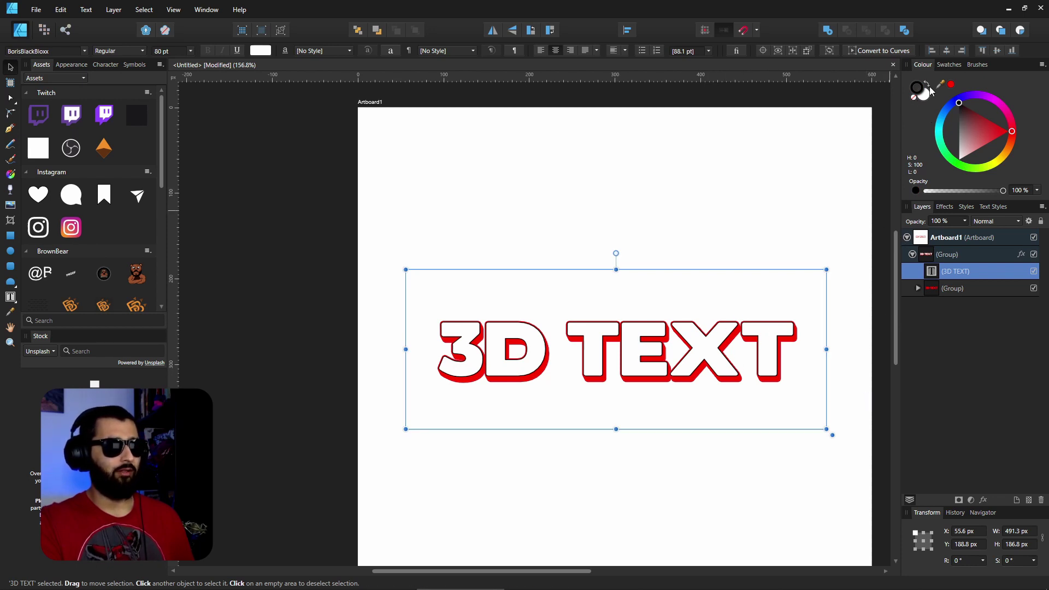
{"action": "left_click", "coordinate": [951, 85]}
Step: Replace the extrusion copies group's black outline with a red stroke
{"action": "left_click", "coordinate": [952, 290]}
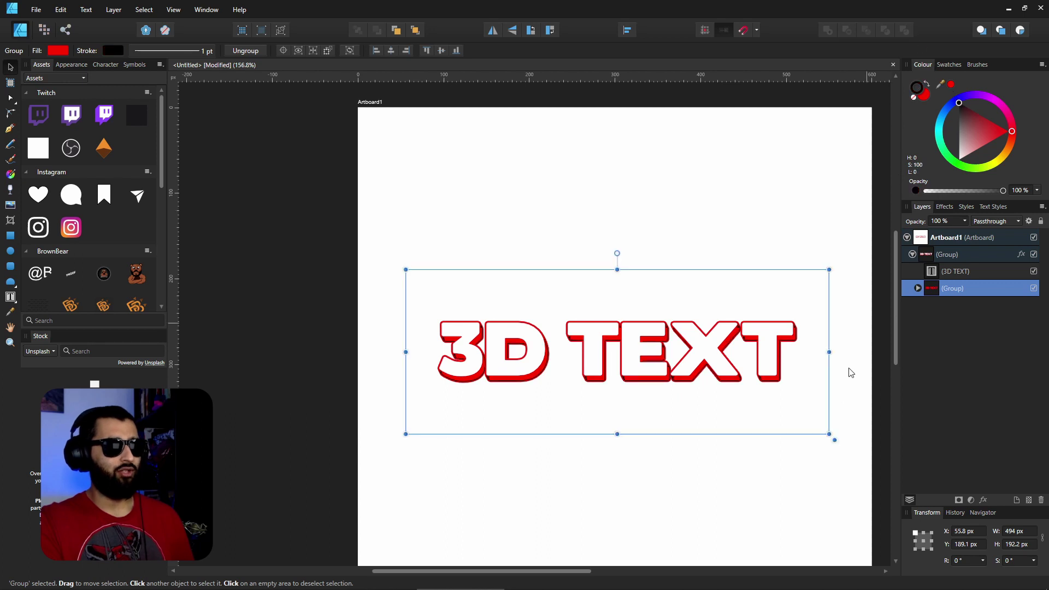
{"action": "scroll", "coordinate": [810, 368], "scroll_direction": "up", "scroll_amount": 3}
{"action": "scroll", "coordinate": [810, 367], "scroll_direction": "up", "scroll_amount": 1}
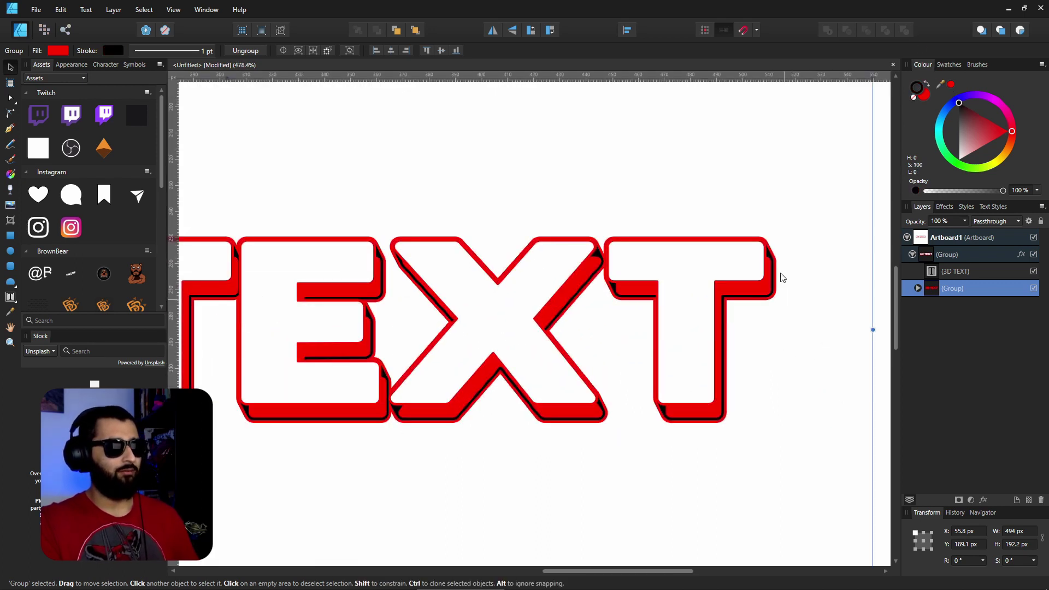
{"action": "left_click", "coordinate": [914, 98]}
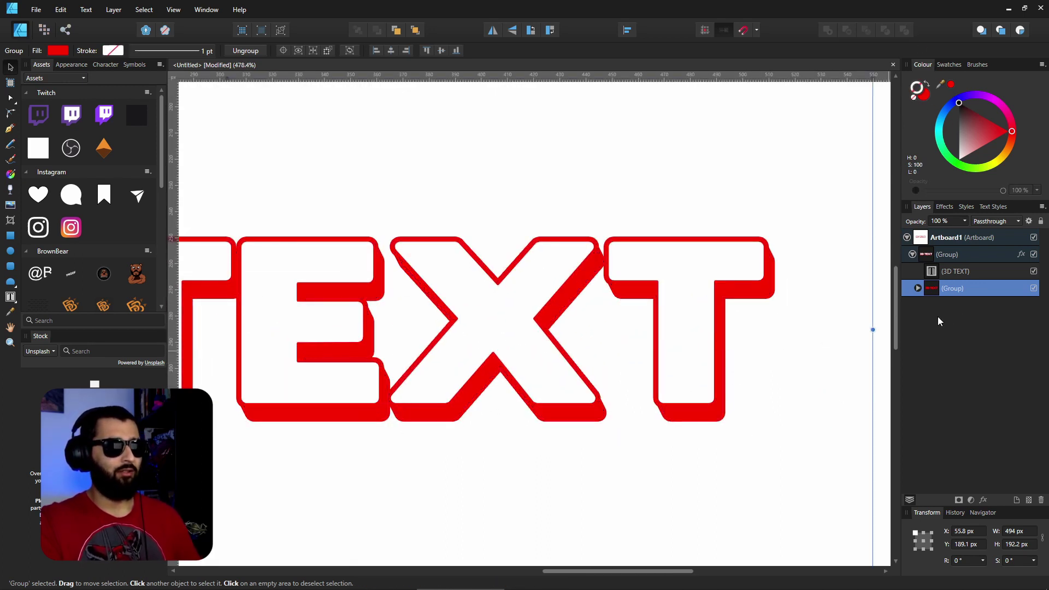
{"action": "left_click", "coordinate": [952, 85]}
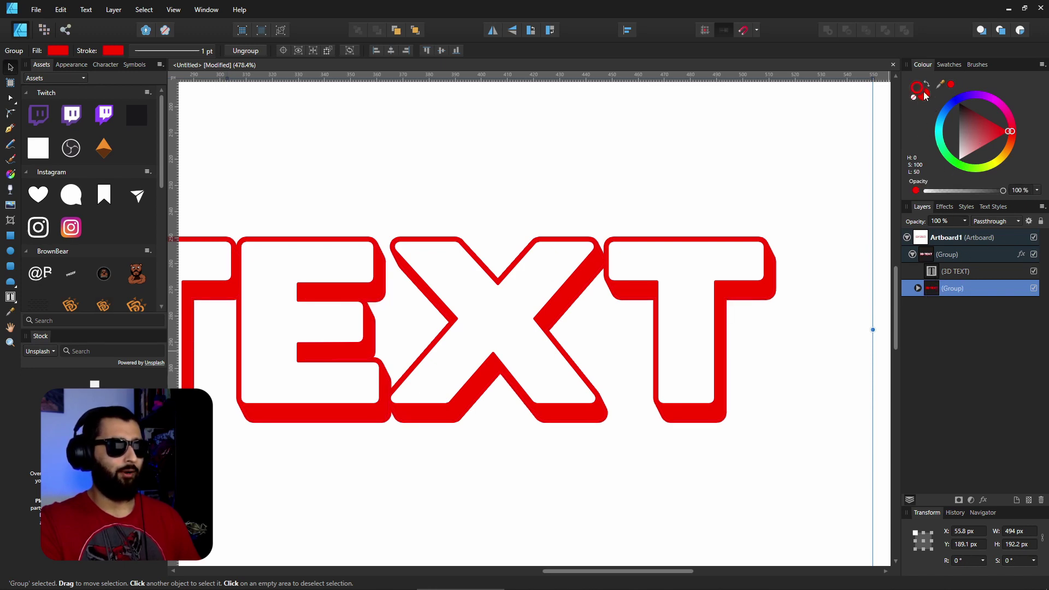
{"action": "left_click_drag", "start_coordinate": [984, 134], "coordinate": [894, 37]}
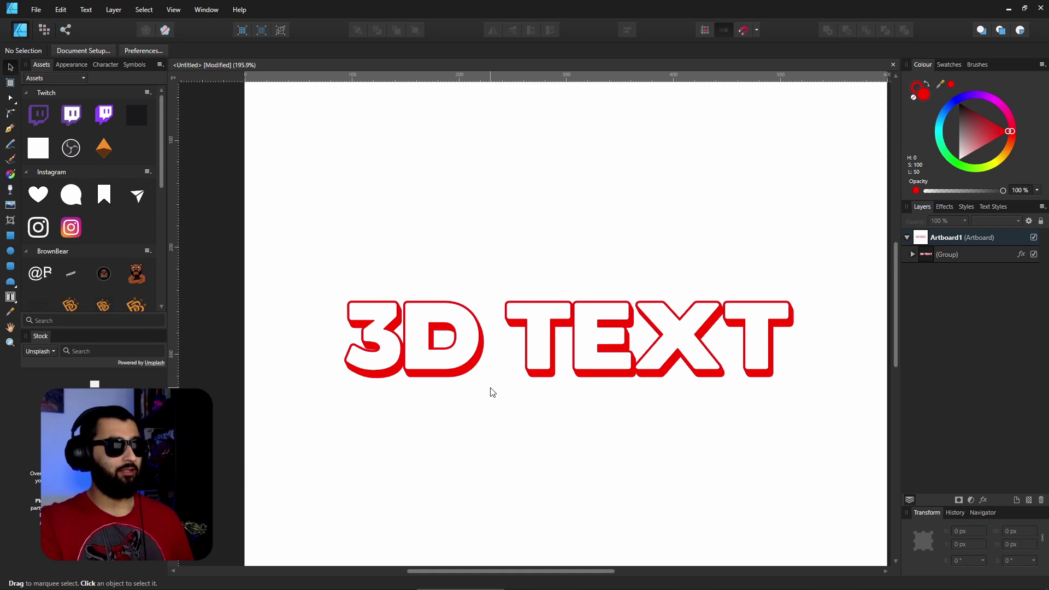
{"action": "left_click", "coordinate": [913, 254]}
{"action": "left_click", "coordinate": [954, 289]}
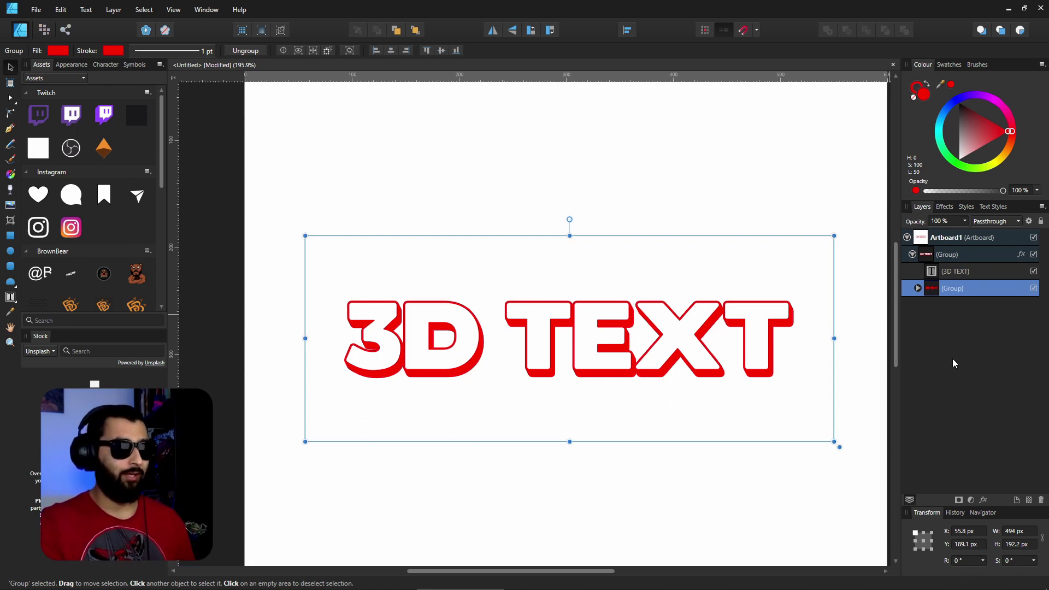
{"action": "key", "text": "ctrl+z"}
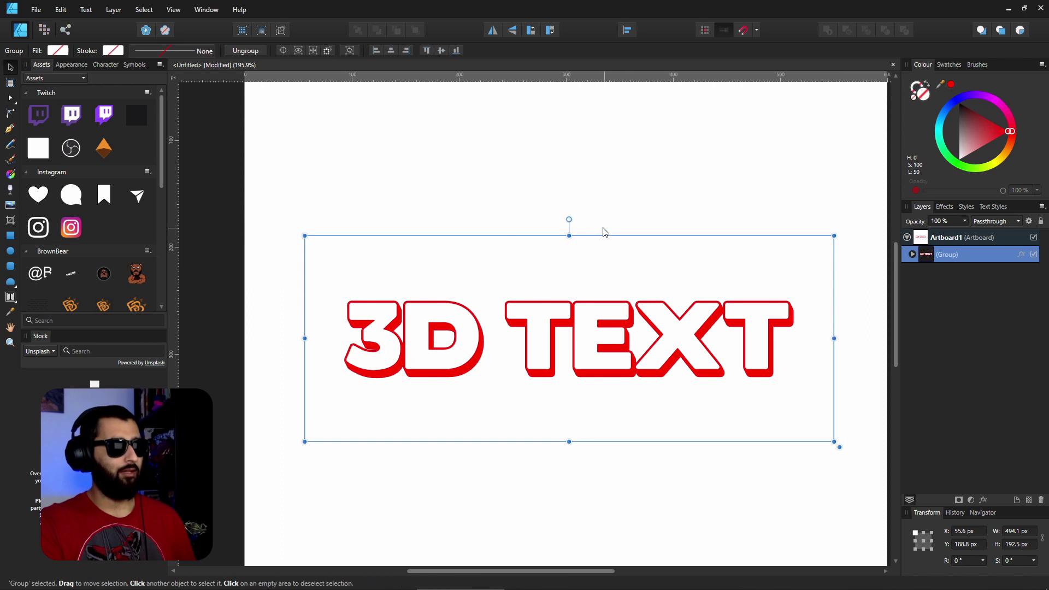
Step: Shear the whole 3D TEXT group slightly rightward so the letters slant, then deselect it
{"action": "left_click_drag", "start_coordinate": [569, 228], "coordinate": [590, 230]}
{"action": "left_click", "coordinate": [656, 229]}
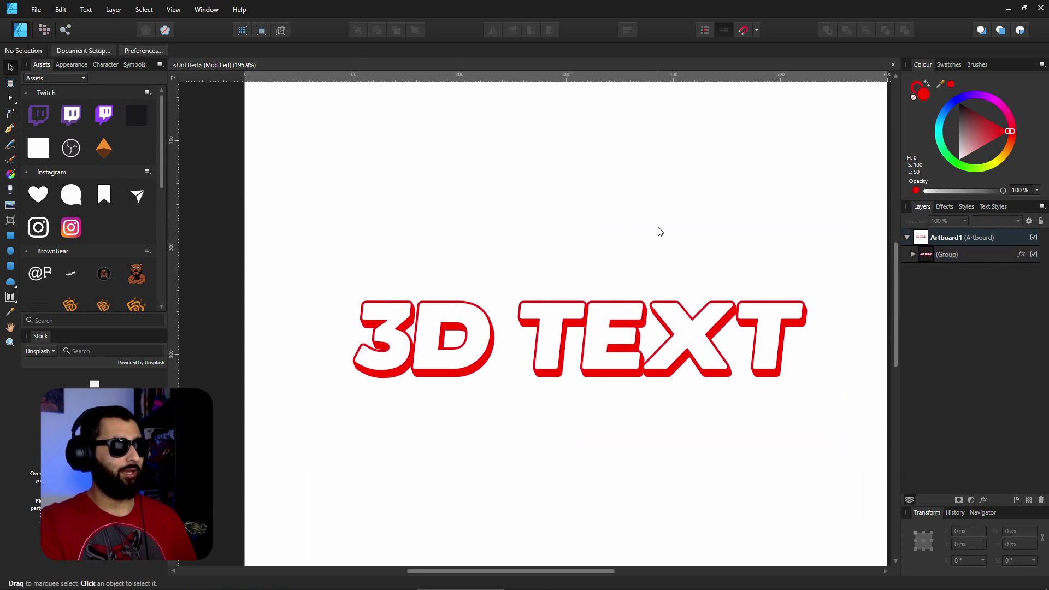
{"action": "scroll", "coordinate": [683, 377], "scroll_direction": "down", "scroll_amount": 4}
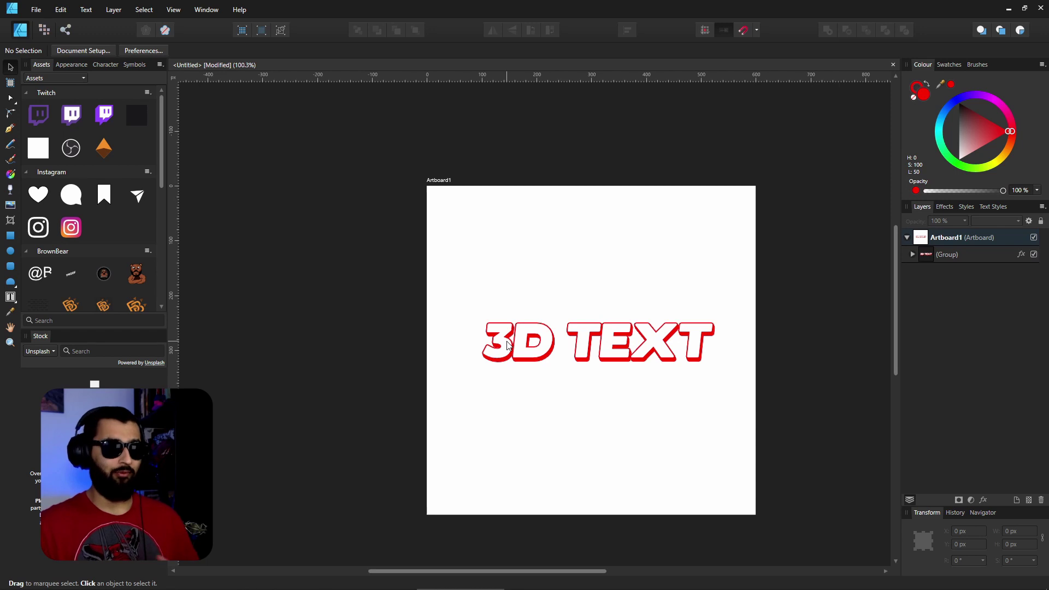
{"action": "key", "text": "m"}
{"action": "scroll", "coordinate": [643, 358], "scroll_direction": "up", "scroll_amount": 2}
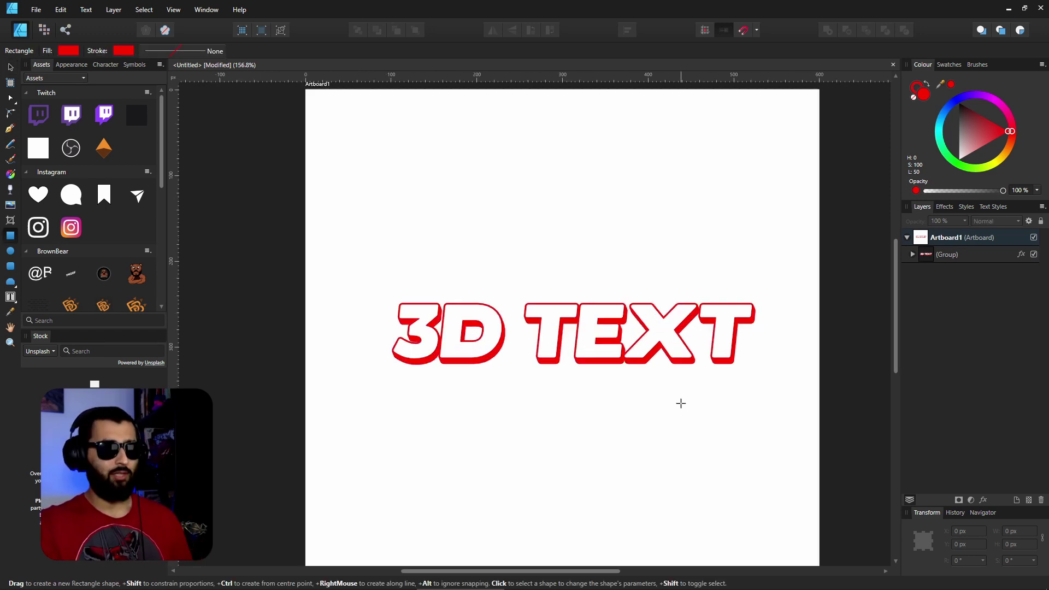